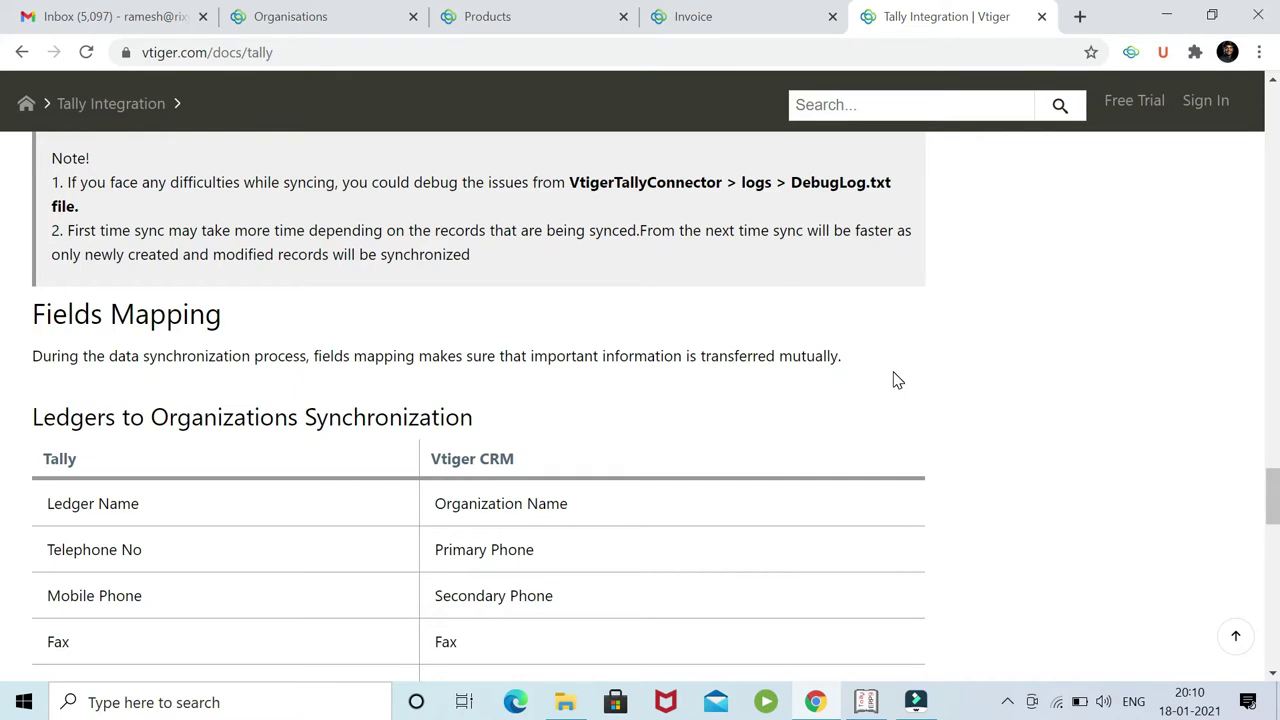
# Read through the Vtiger CRM integration documentation, then switch to Tally.ERP 9's Gateway of Tally.
pyautogui.scroll(-1, 897, 380)
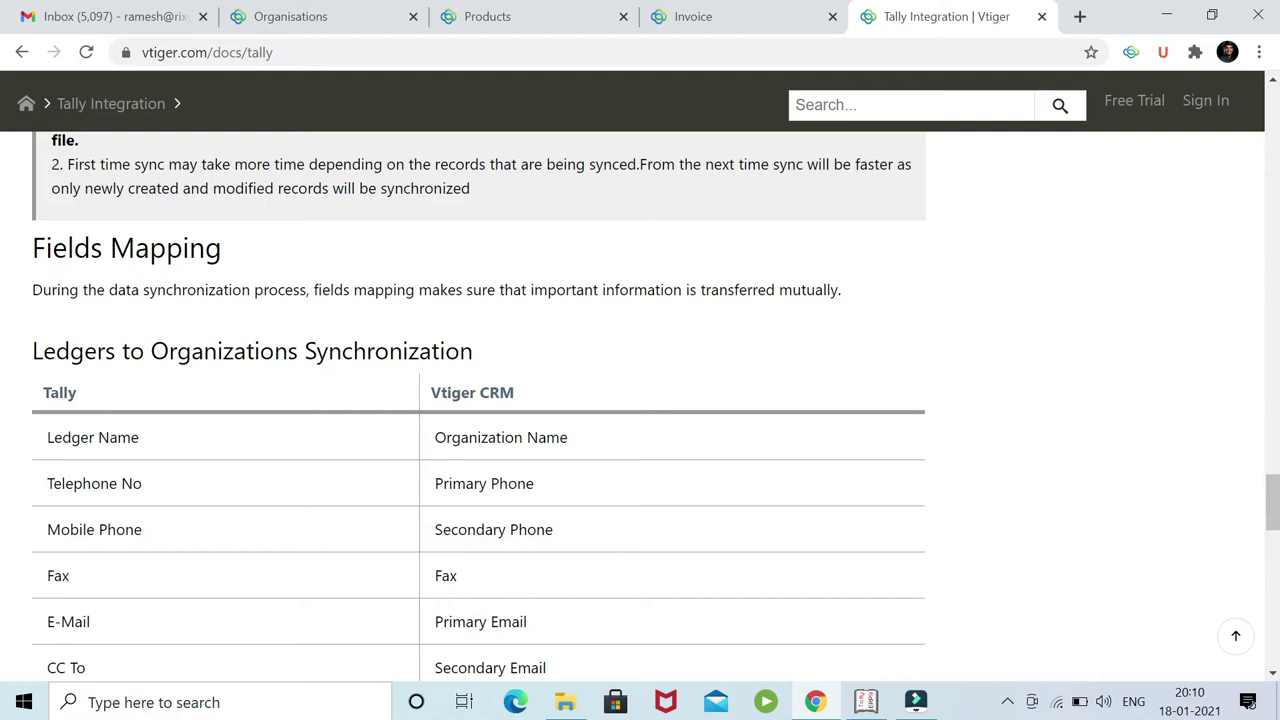
pyautogui.scroll(-7, 110, 405)
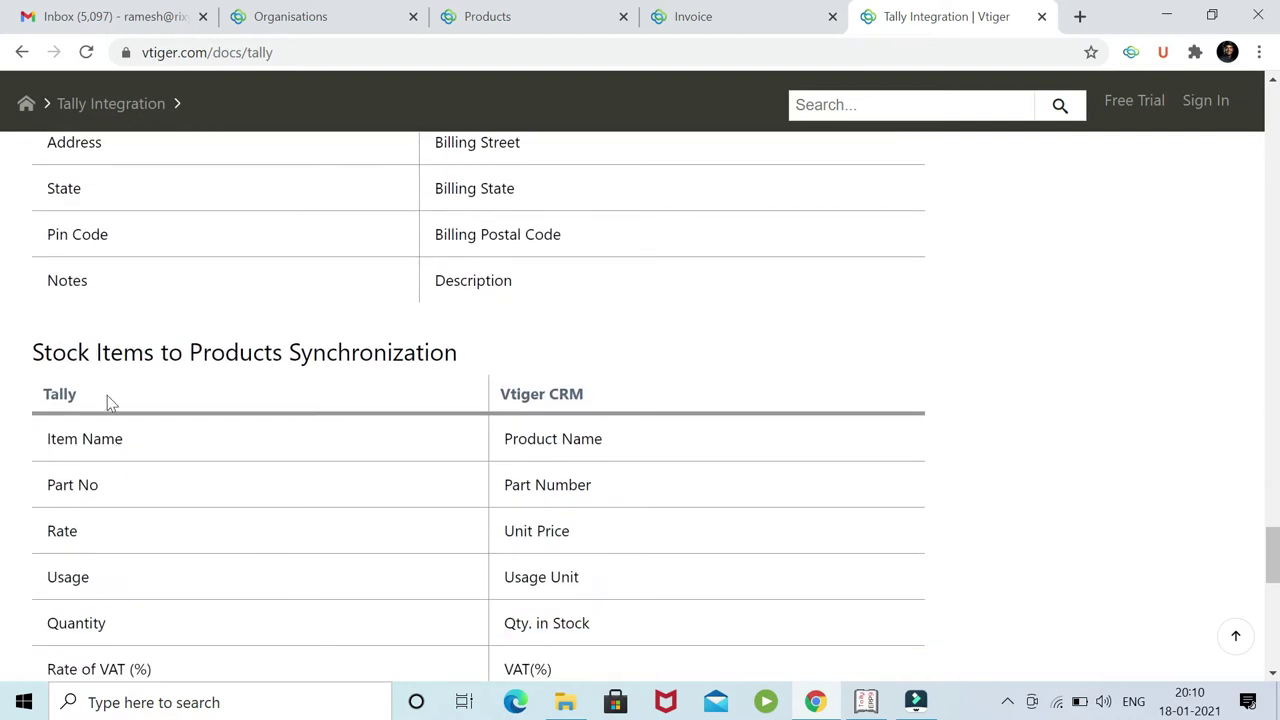
pyautogui.scroll(-4, 110, 405)
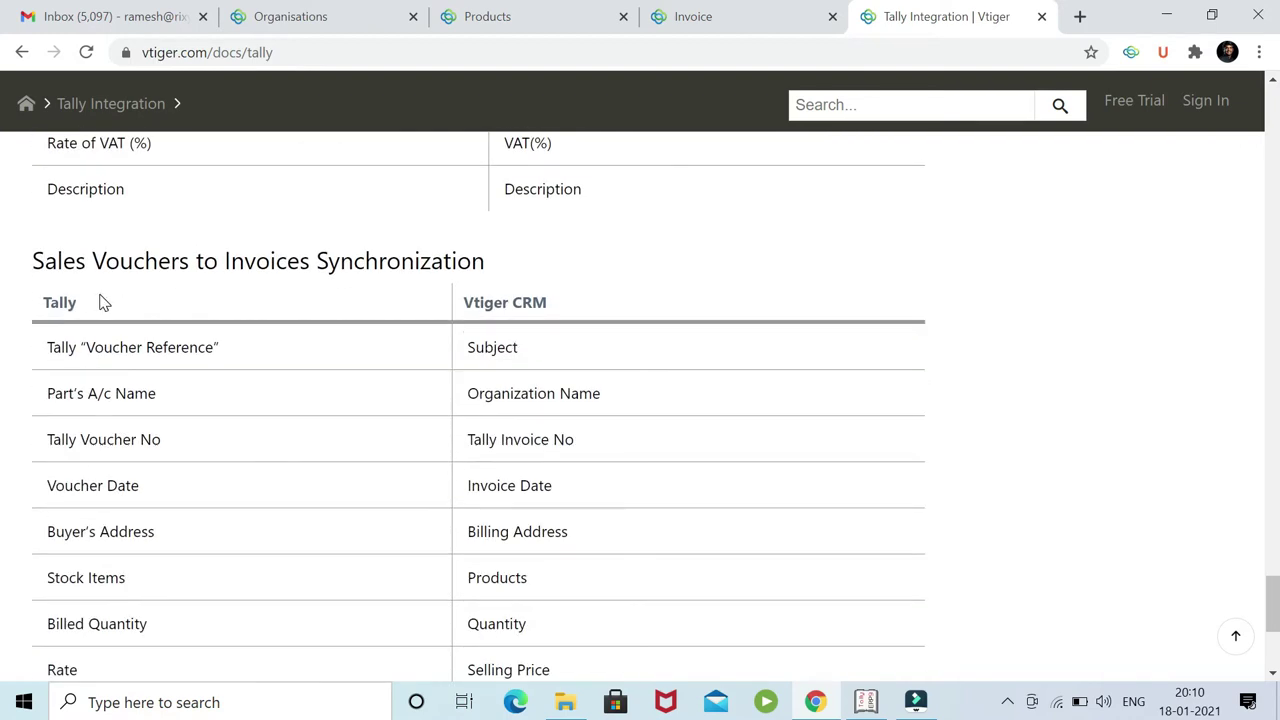
pyautogui.scroll(8, 104, 302)
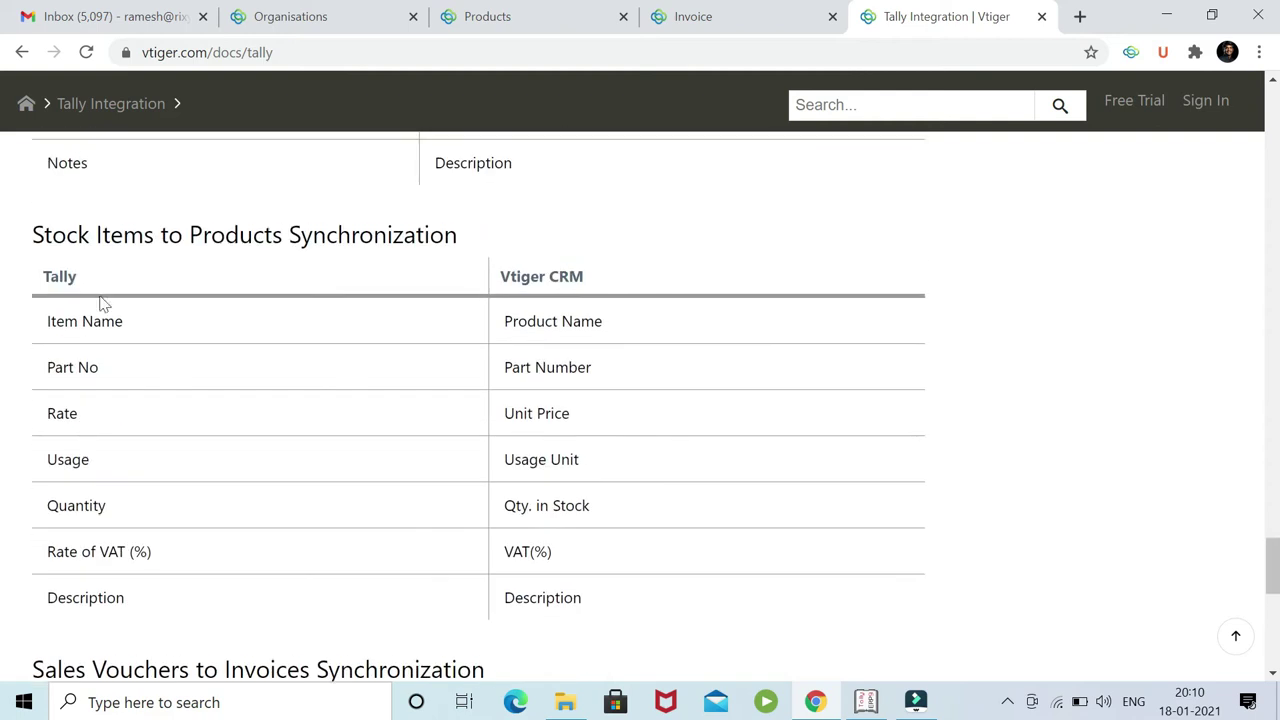
pyautogui.scroll(2, 104, 302)
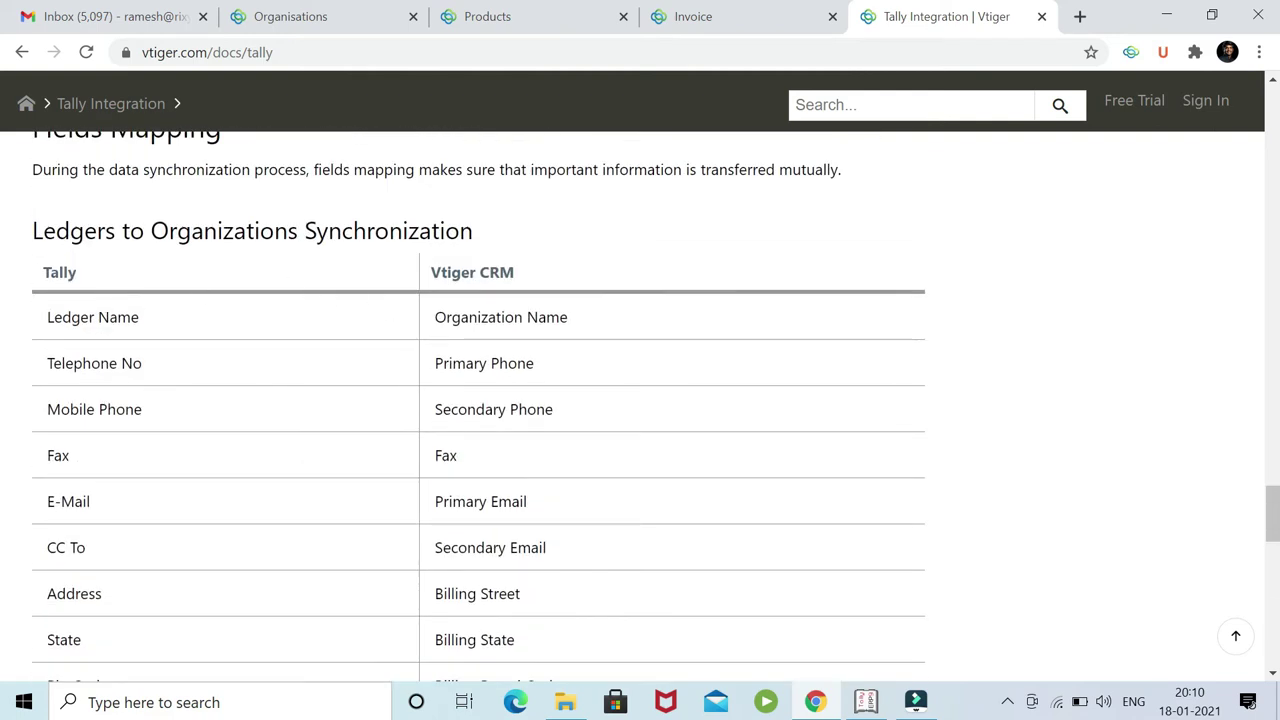
pyautogui.scroll(-3, 457, 329)
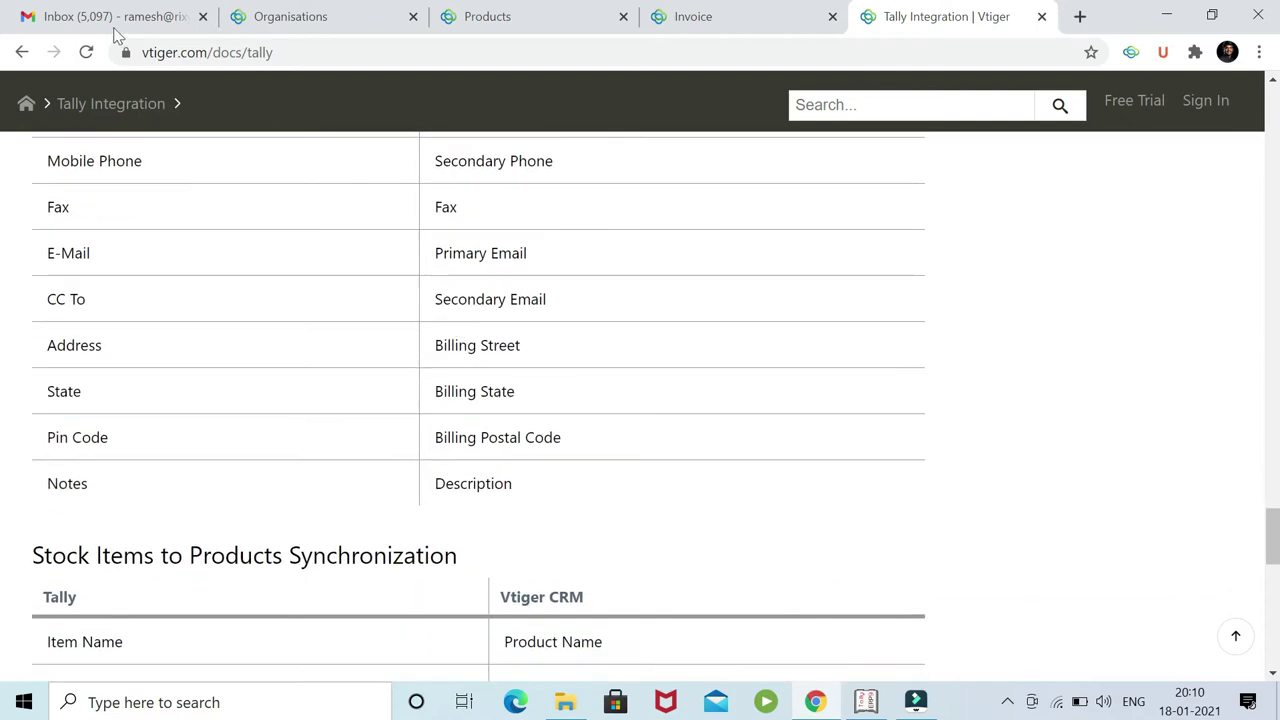
pyautogui.scroll(-1, 434, 366)
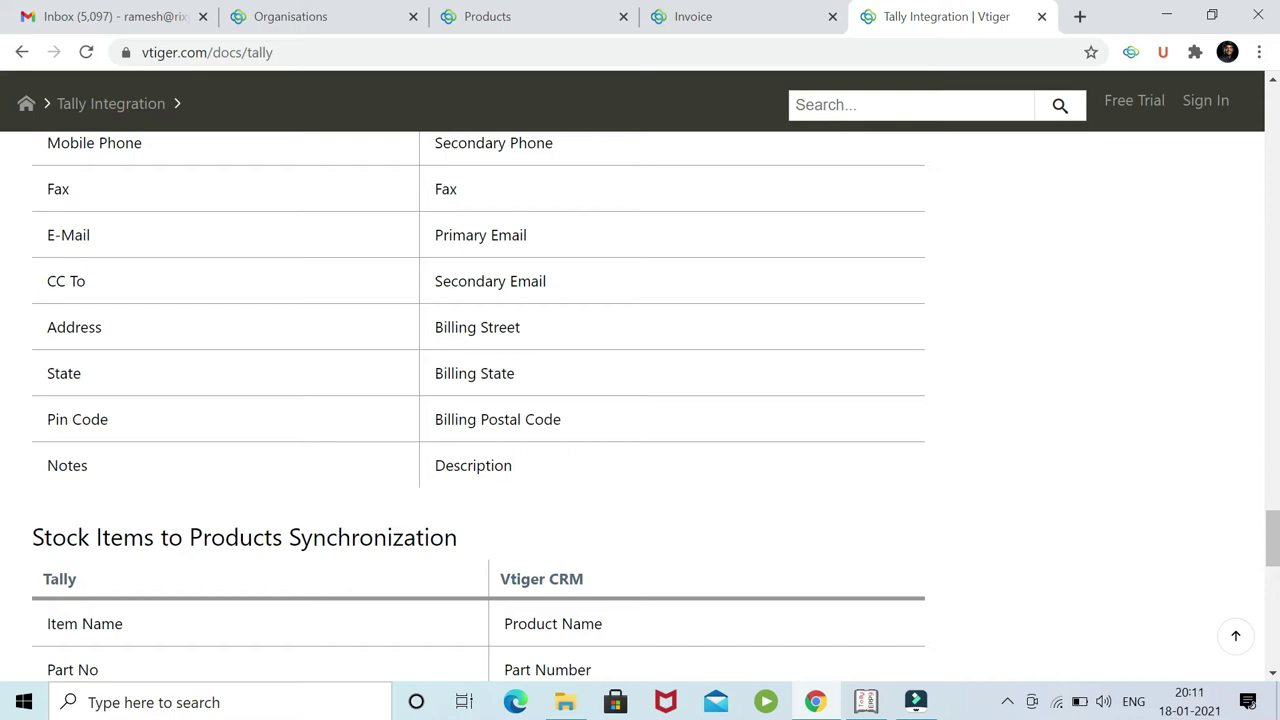
pyautogui.click(868, 702)
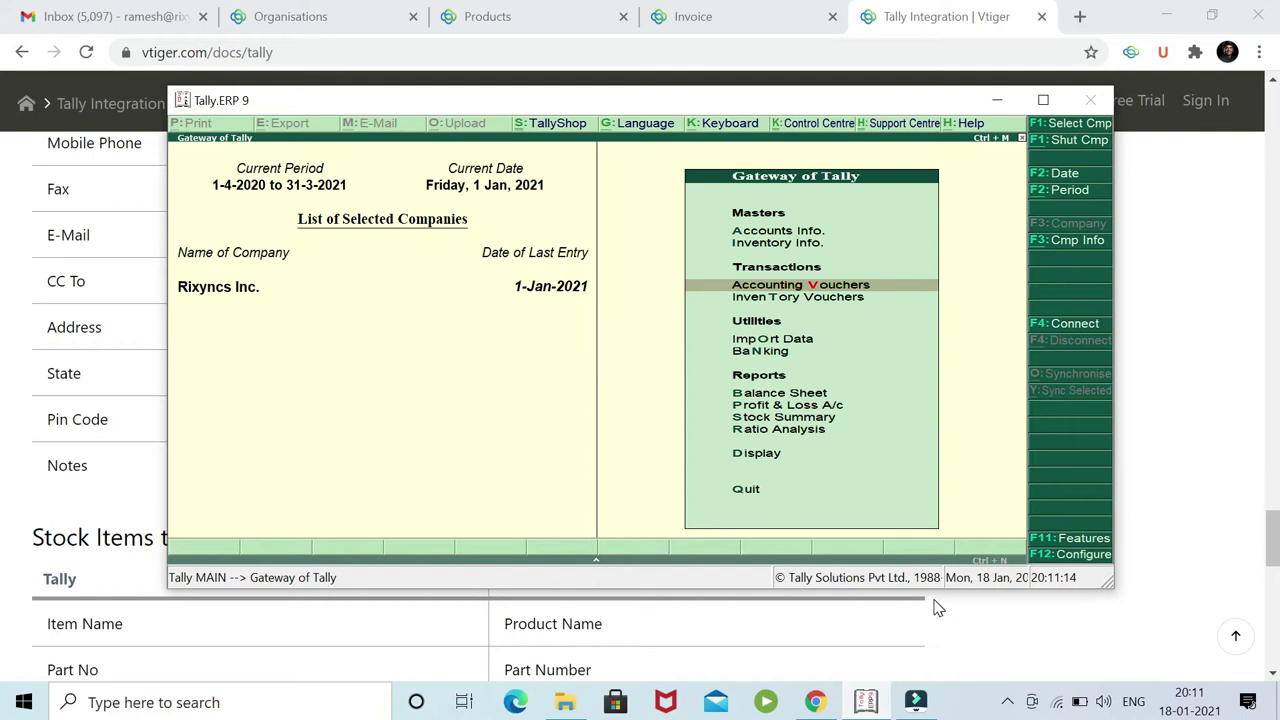
# Open the Test Acme Inc ledger under Accounts Info > Ledgers > Alter and compare it with its Vtiger organisation.
pyautogui.press('Up')
pyautogui.press('Up')
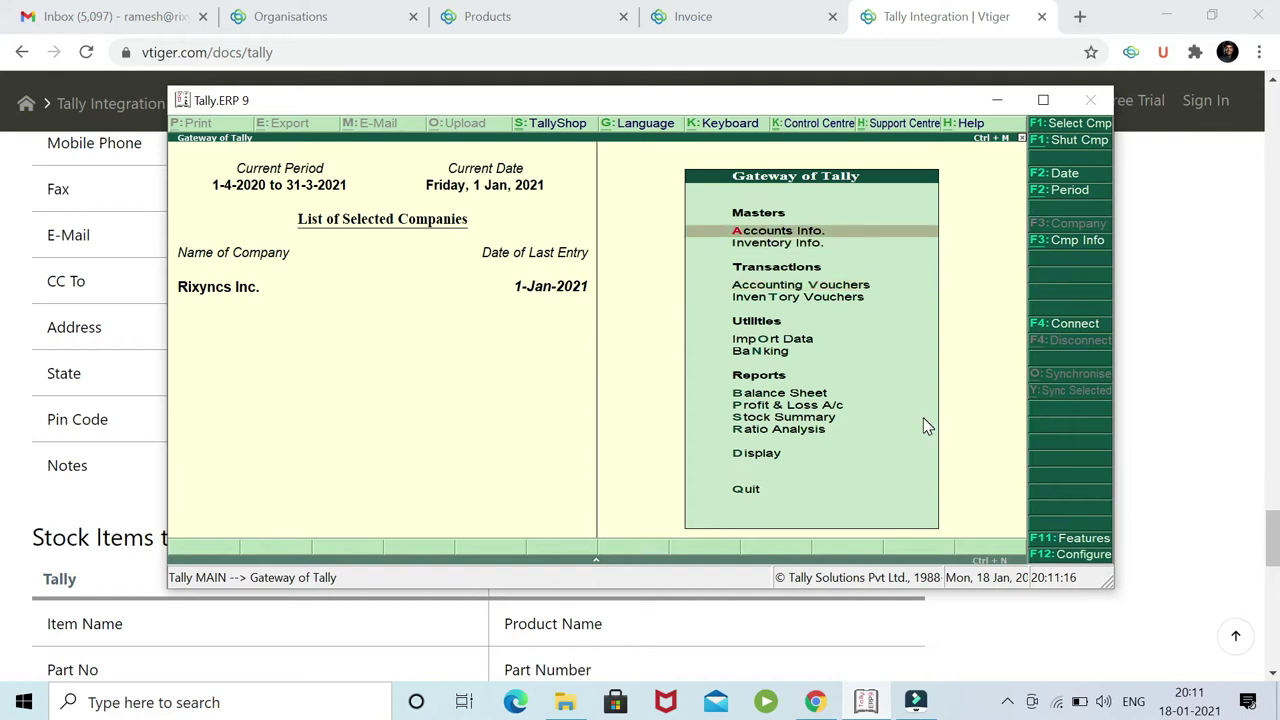
pyautogui.press('Return')
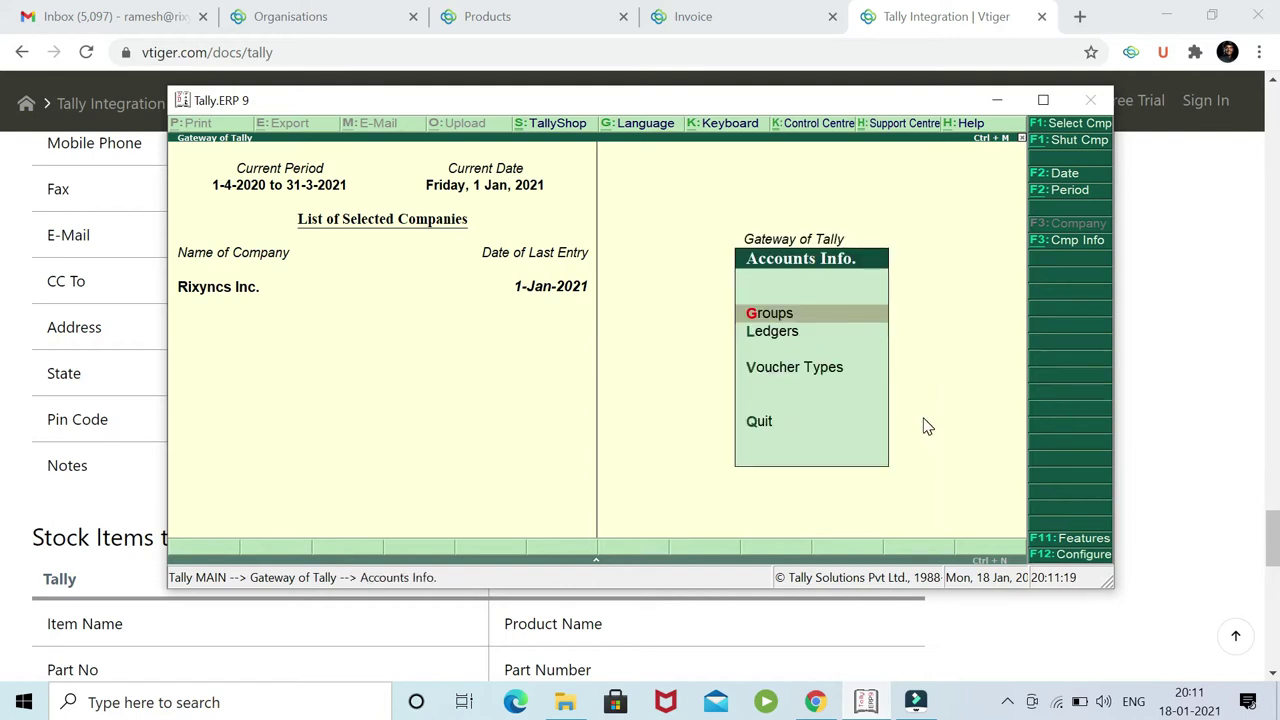
pyautogui.press('Down')
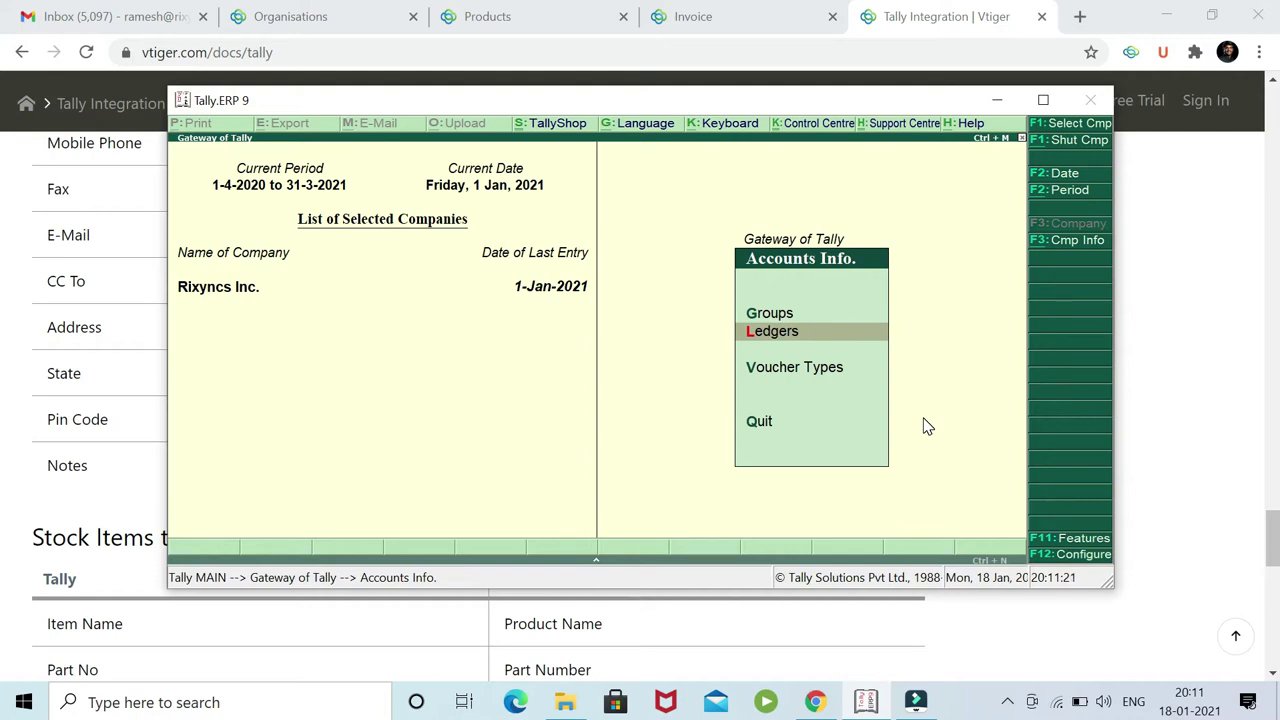
pyautogui.press('Return')
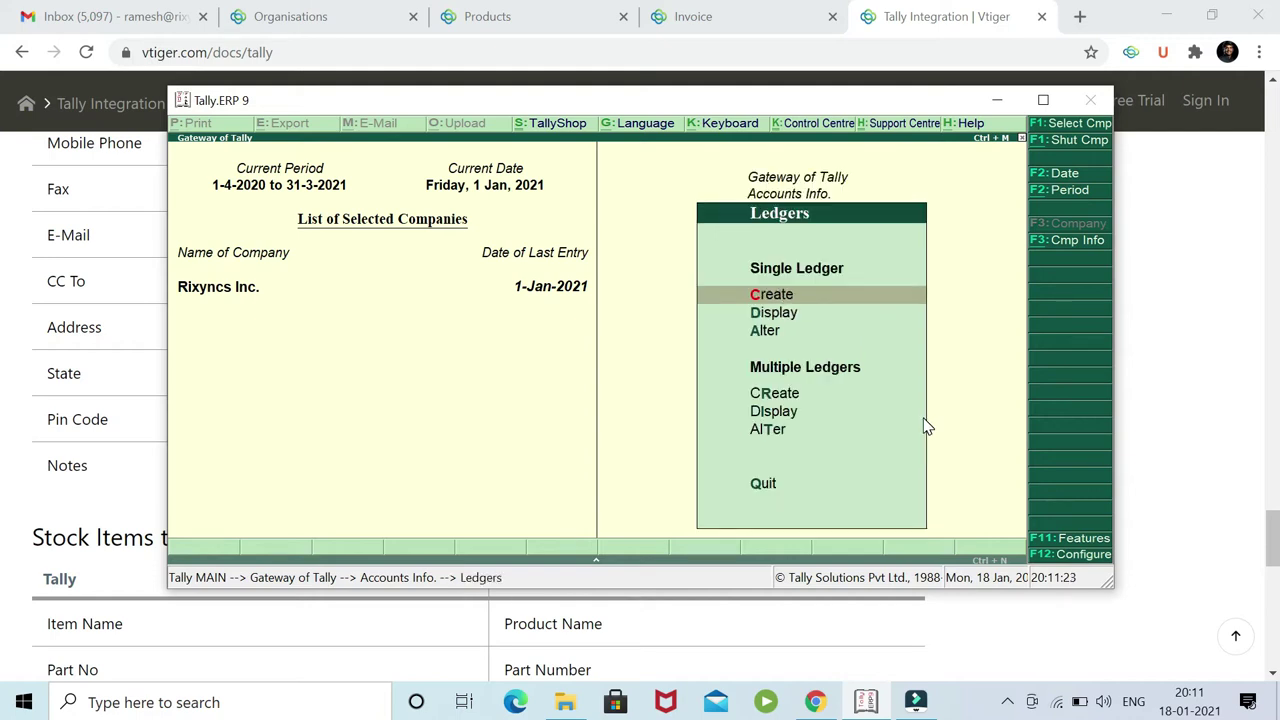
pyautogui.press('Down')
pyautogui.press('Down')
pyautogui.press('Return')
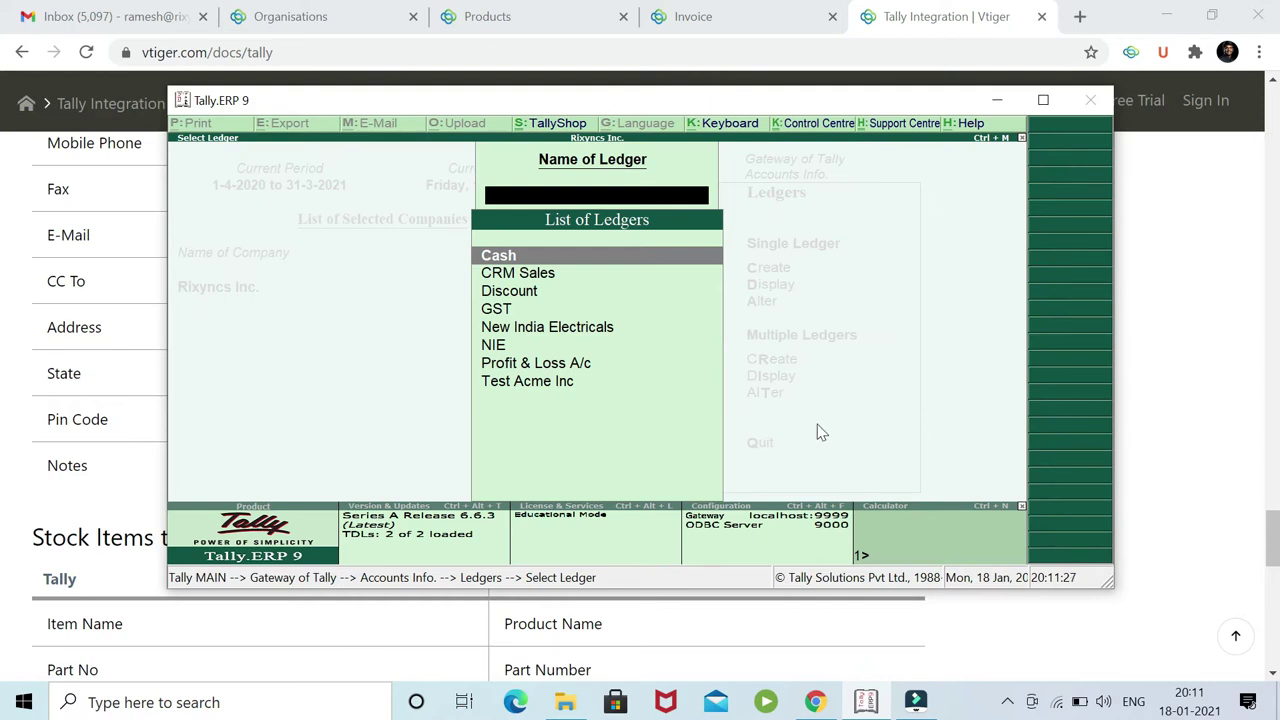
pyautogui.click(529, 384)
pyautogui.click(529, 384)
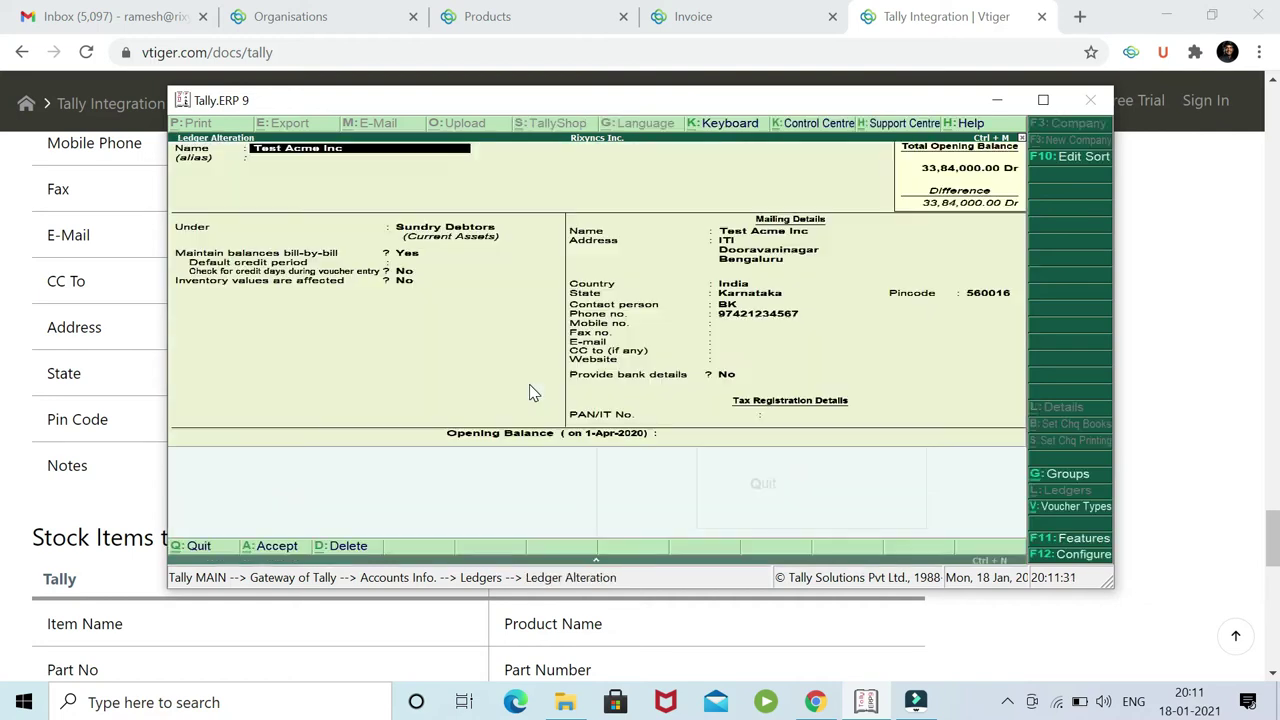
pyautogui.click(290, 18)
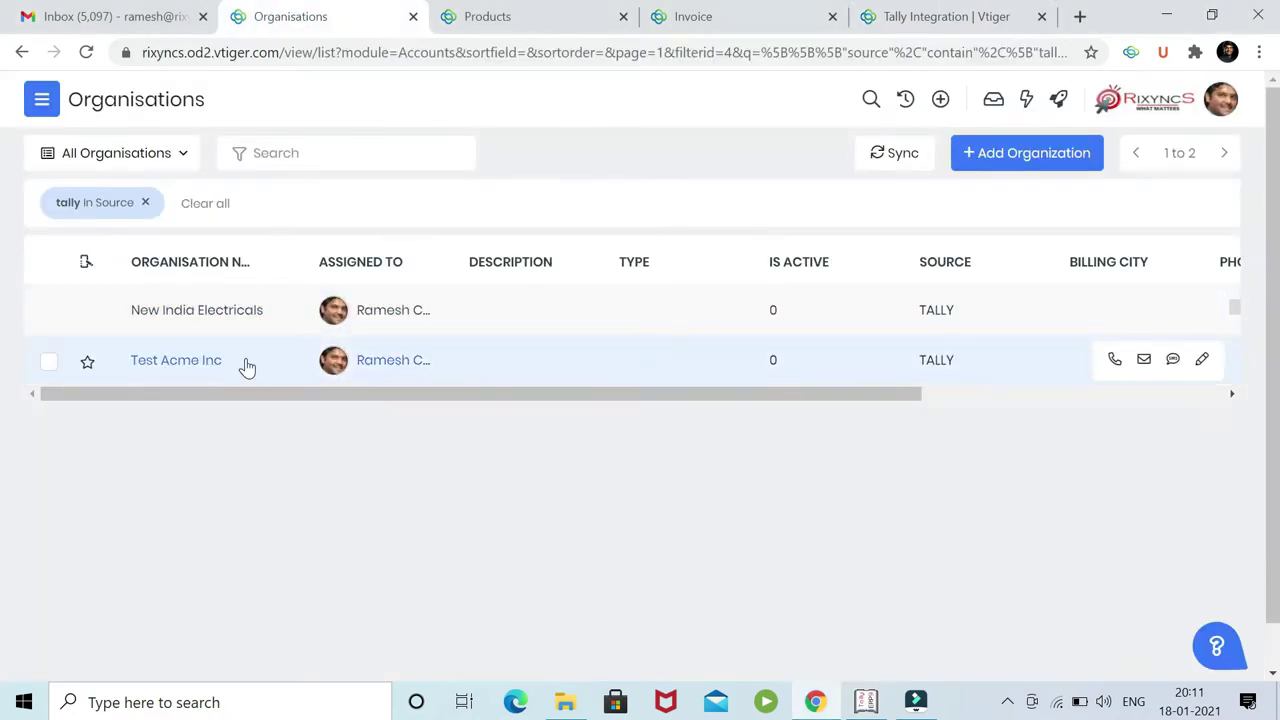
pyautogui.click(903, 30)
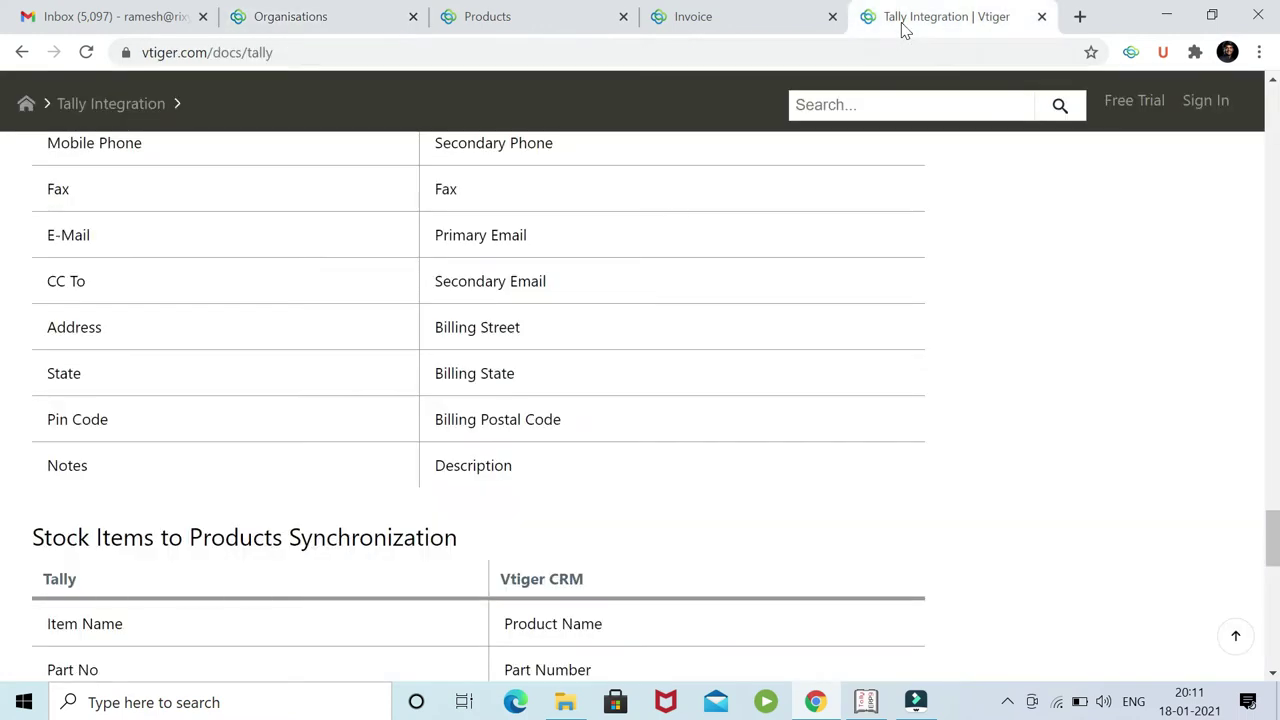
# Change the ledger name from Test Acme Inc to 'Acme Inc' and accept the alteration.
pyautogui.click(864, 703)
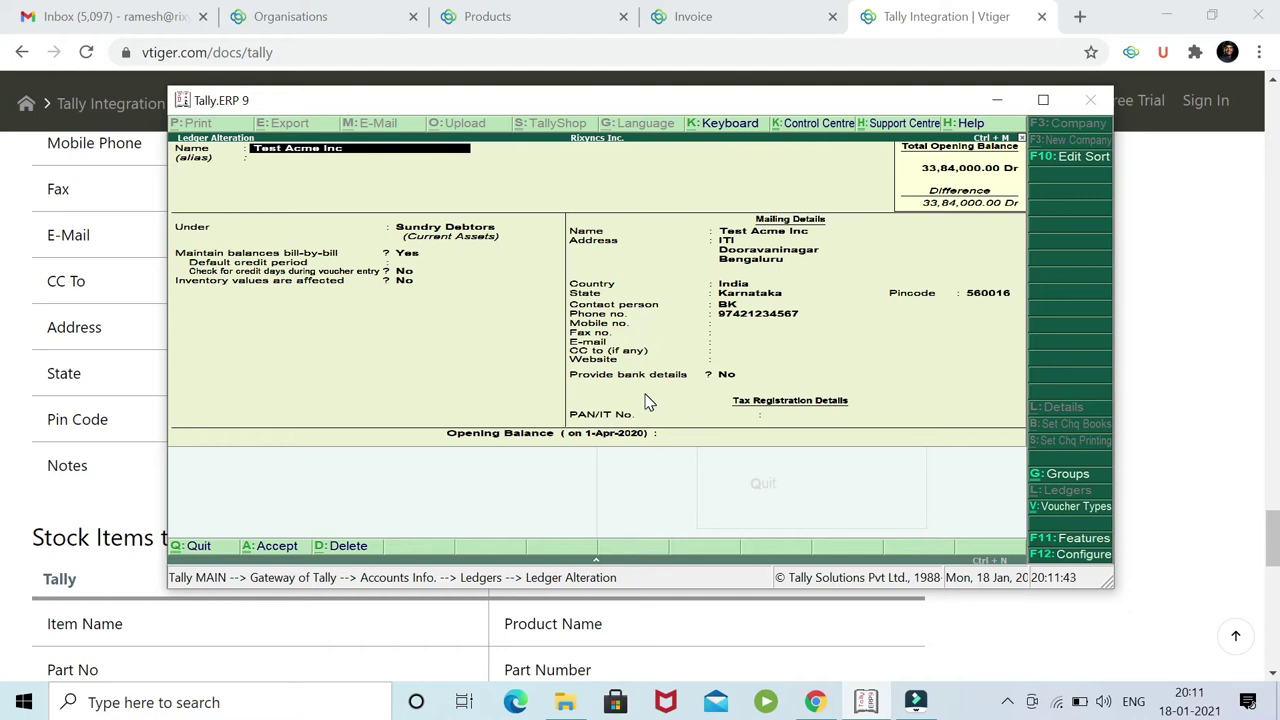
pyautogui.write('Acme Inc')
pyautogui.press('Return')
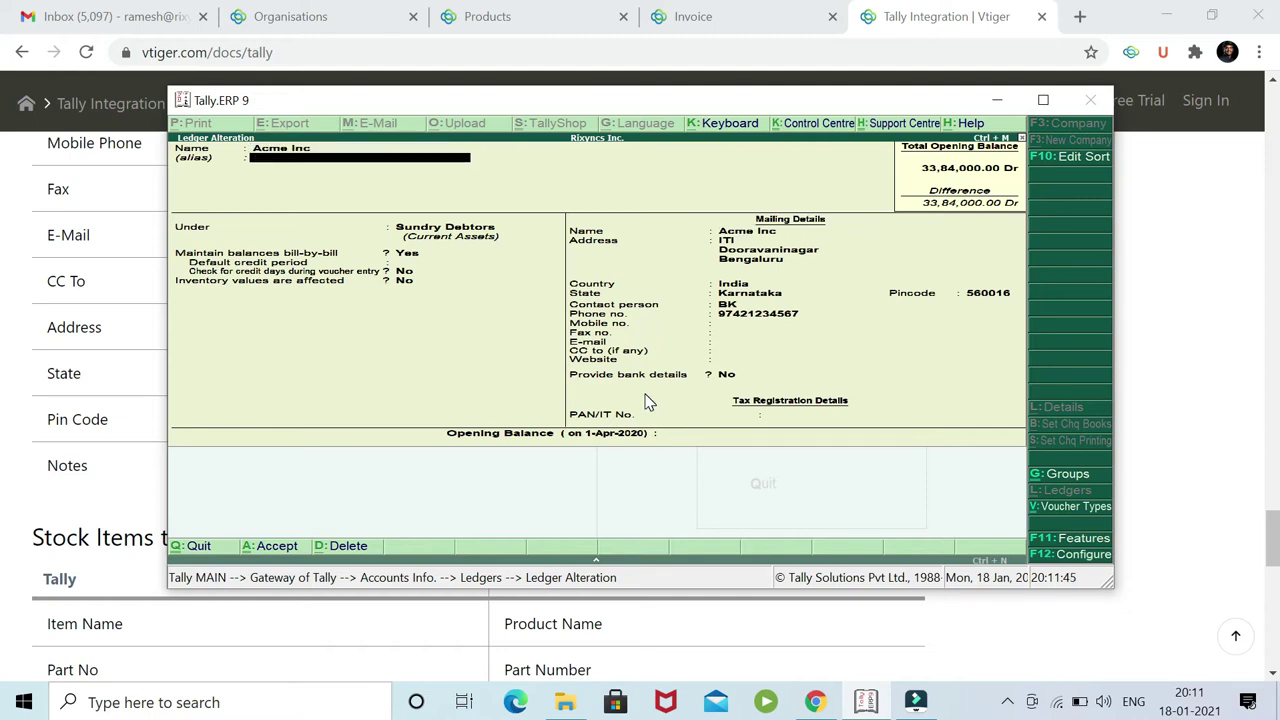
pyautogui.press('Return')
pyautogui.press('Return')
pyautogui.press('Return')
pyautogui.press('Return')
pyautogui.press('Return')
pyautogui.press('Return')
pyautogui.press('Return')
pyautogui.press('Return')
pyautogui.press('Return')
pyautogui.press('Return')
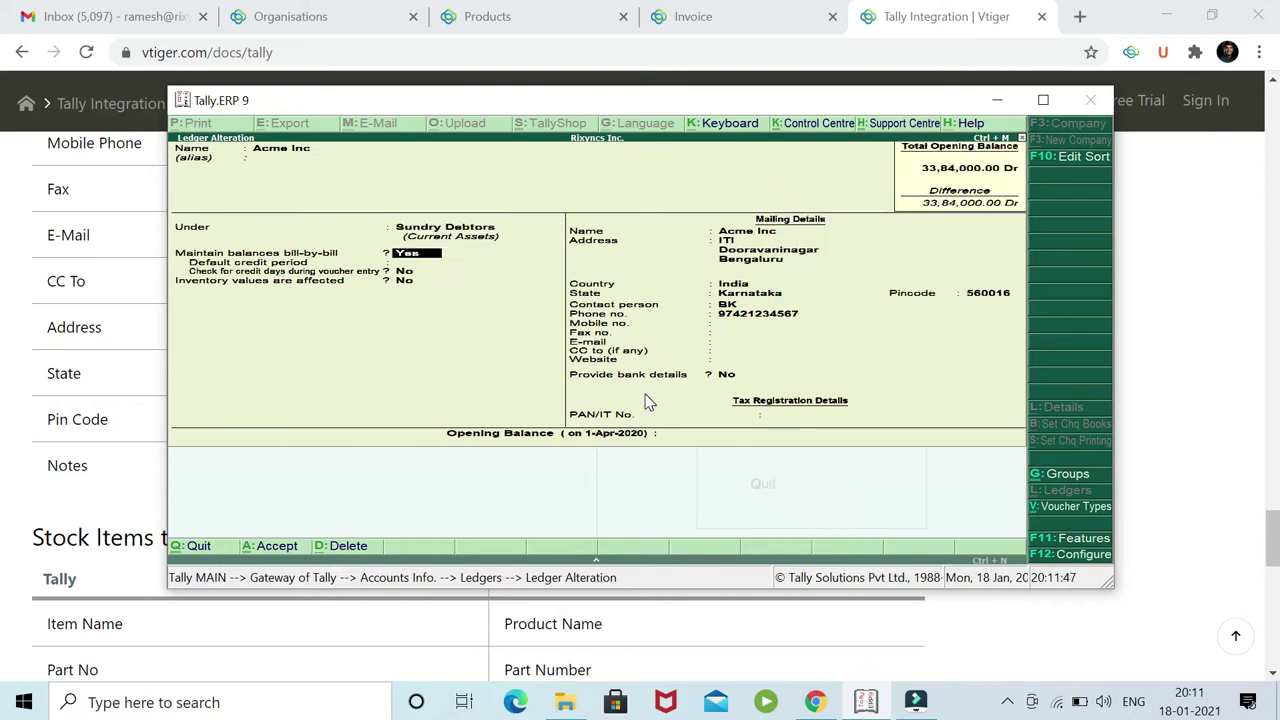
pyautogui.press('Return')
pyautogui.press('Return')
pyautogui.press('Return')
pyautogui.press('Return')
pyautogui.press('Return')
pyautogui.press('Return')
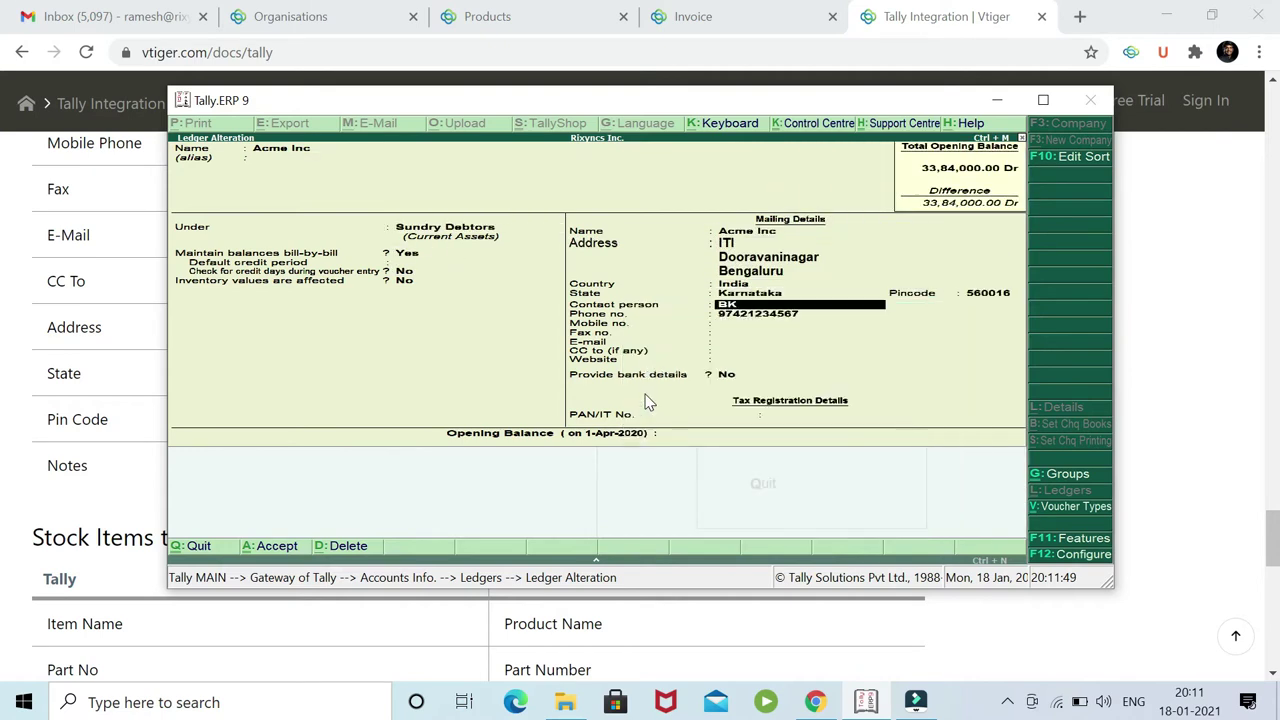
pyautogui.press('Return')
pyautogui.press('Return')
pyautogui.press('Return')
pyautogui.press('Return')
pyautogui.press('Return')
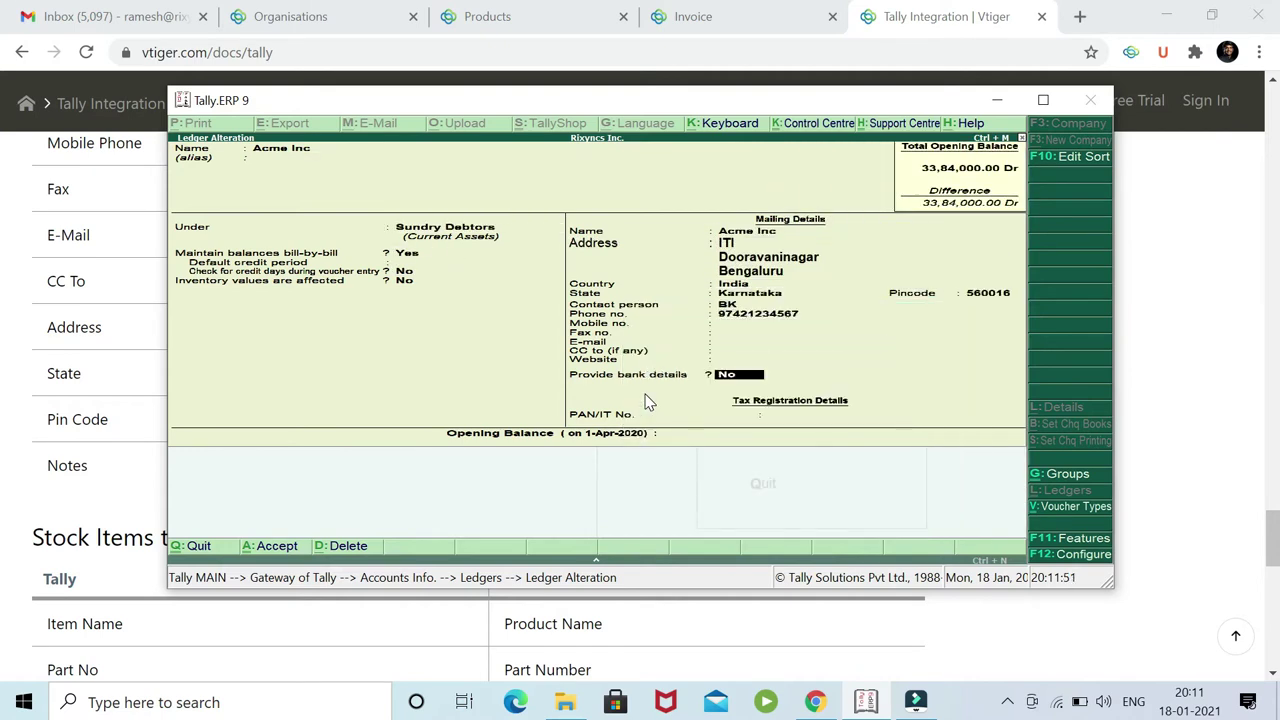
pyautogui.press('Return')
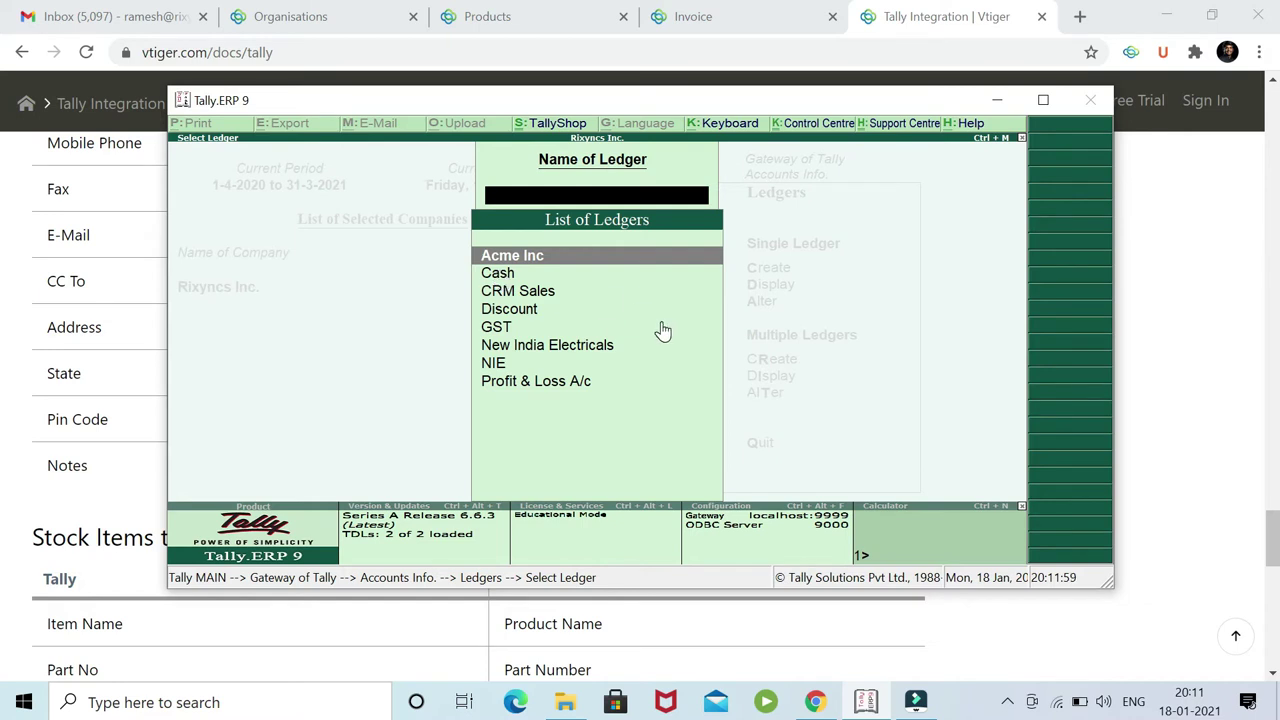
# Return to the Gateway and open stock item Sales Starter Vtiger CRM via Inventory Info > Stock Items > Alter.
pyautogui.press('Escape')
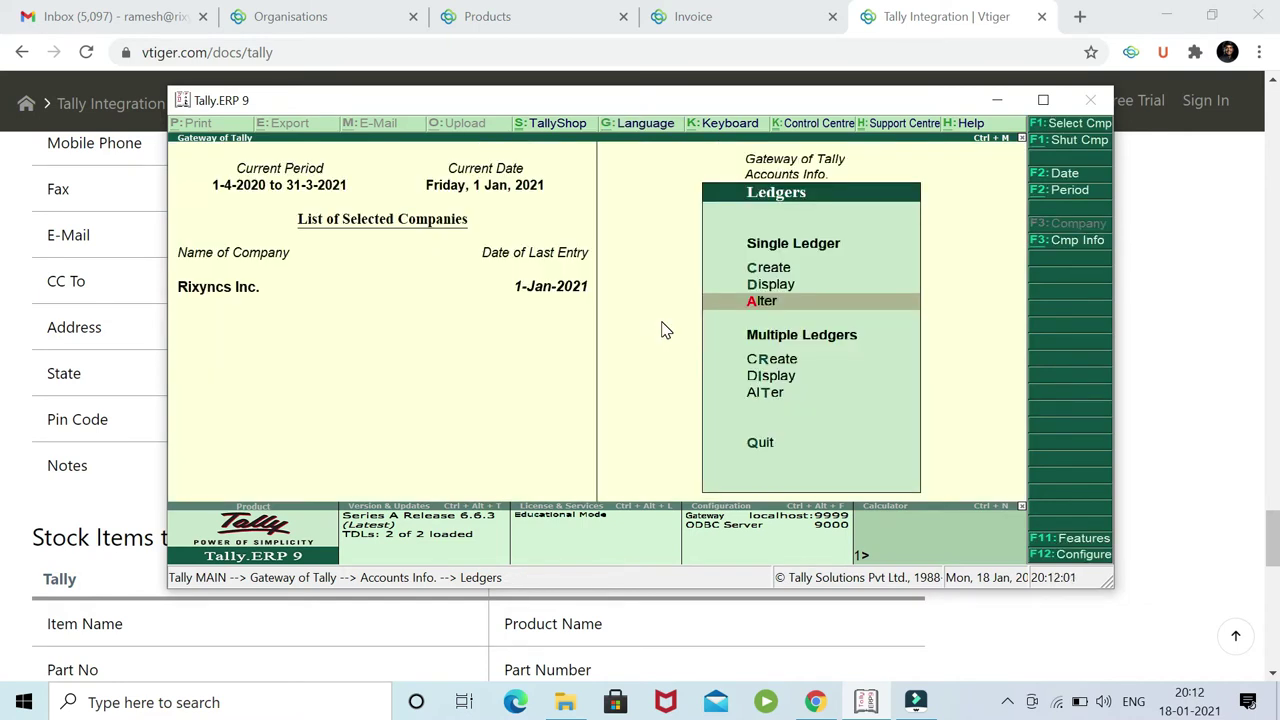
pyautogui.press('Escape')
pyautogui.press('Escape')
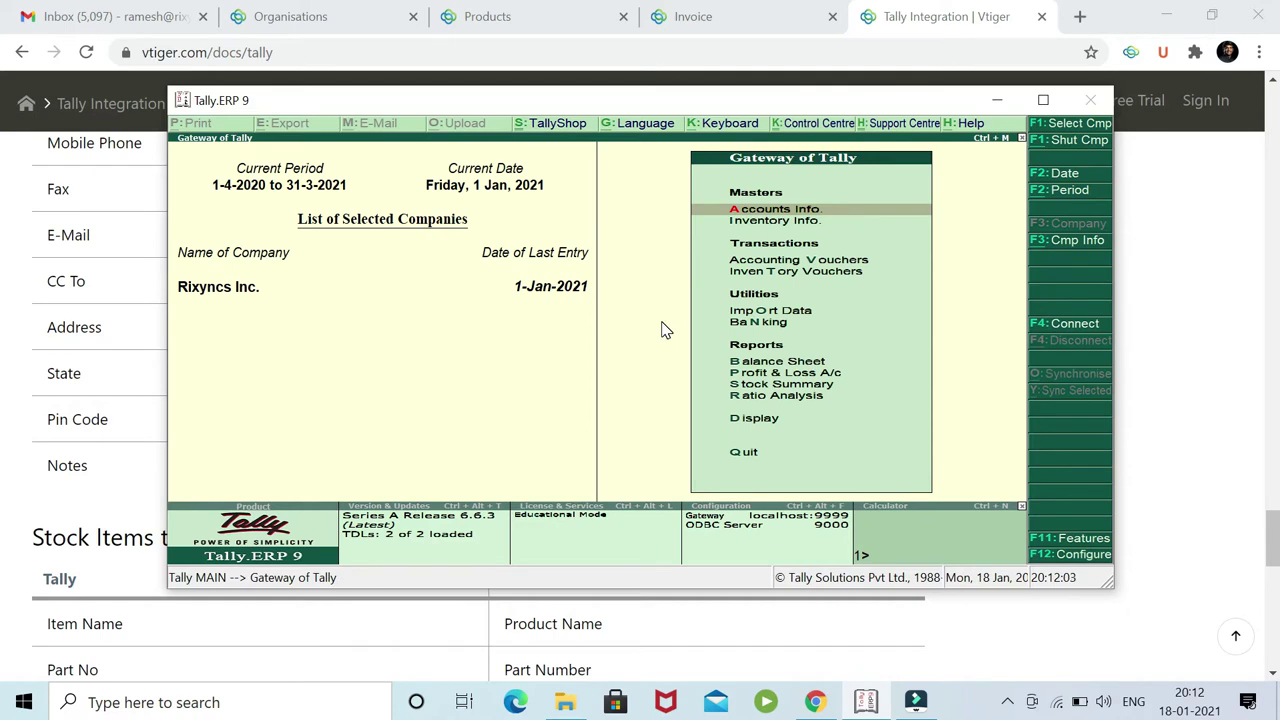
pyautogui.press('Down')
pyautogui.press('Down')
pyautogui.press('Down')
pyautogui.press('Up')
pyautogui.press('Up')
pyautogui.press('Up')
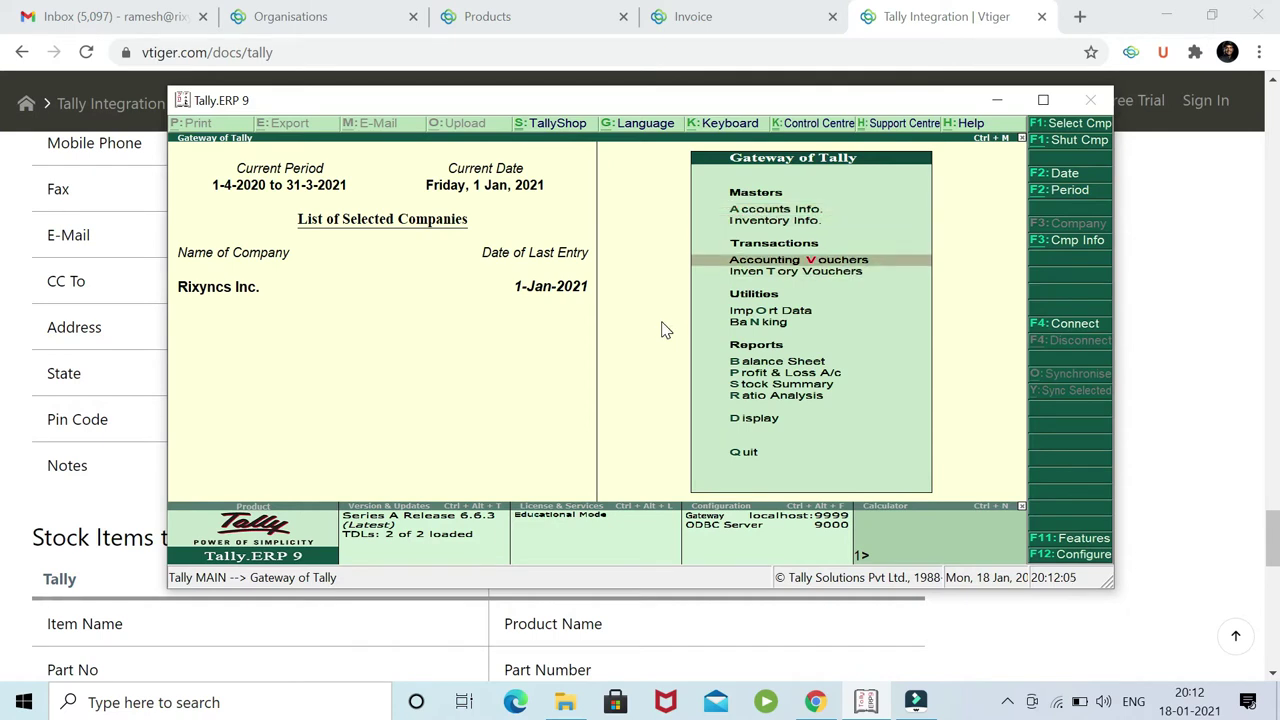
pyautogui.press('Down')
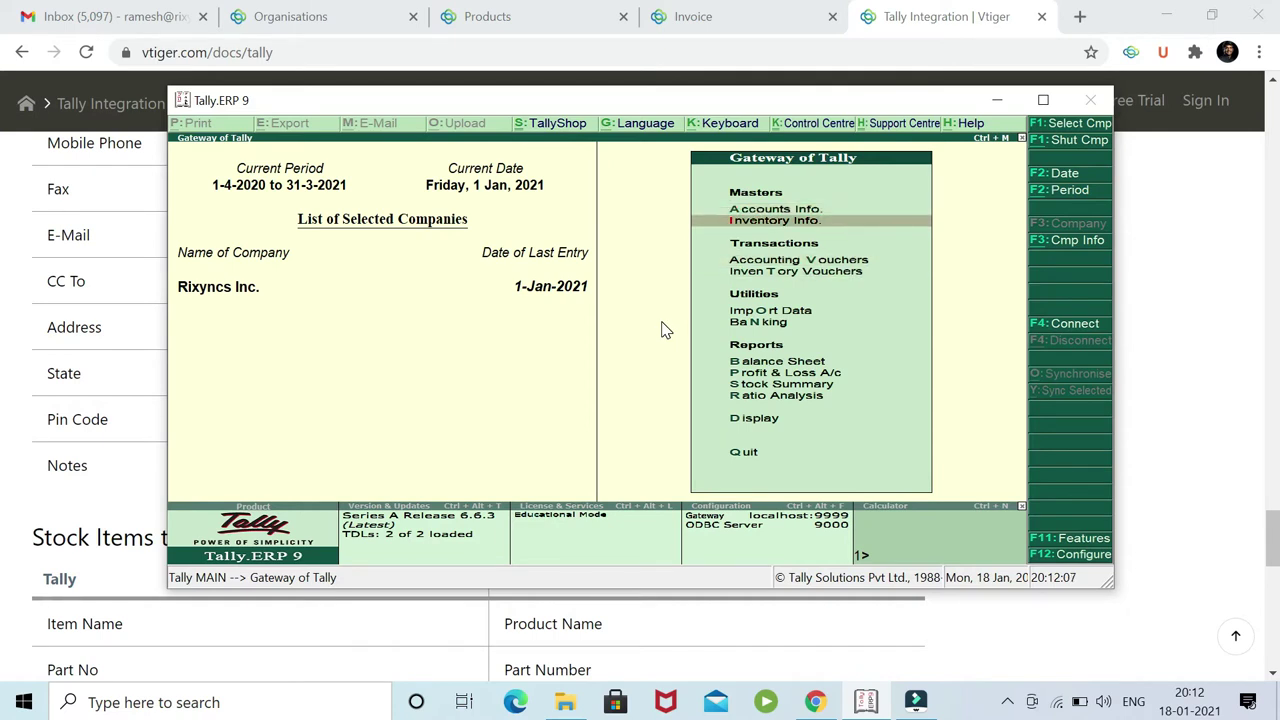
pyautogui.press('Return')
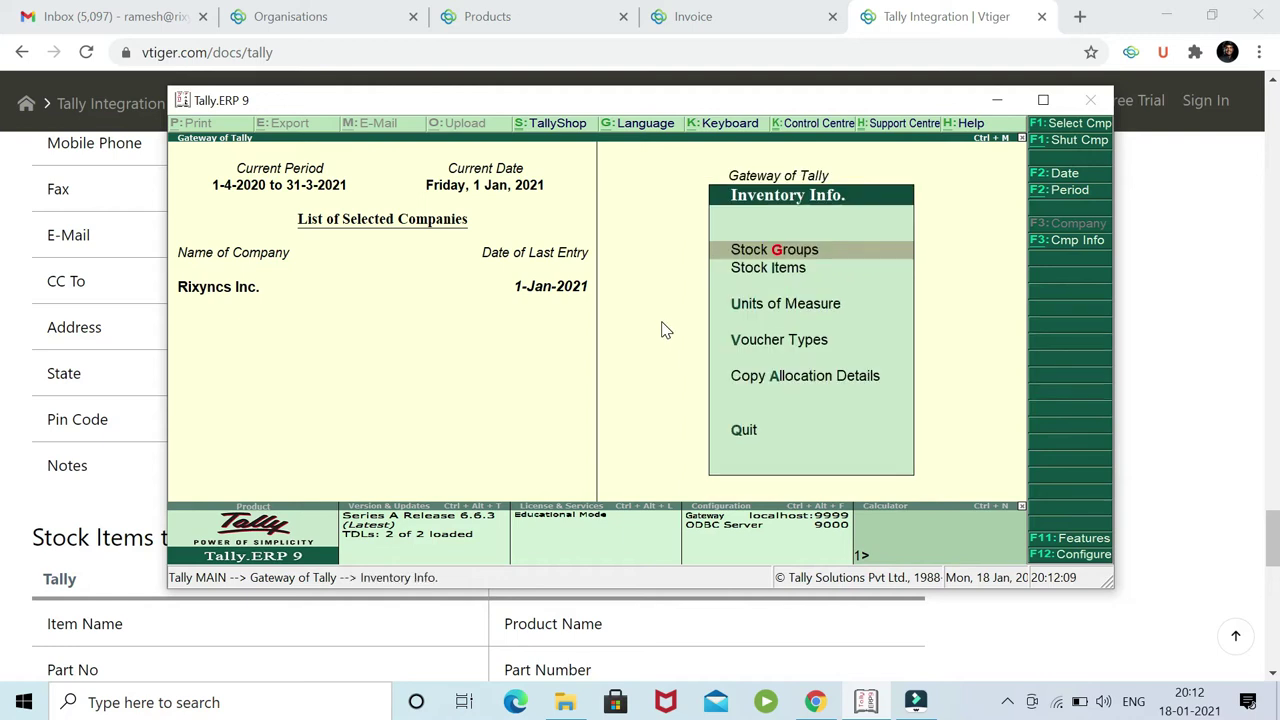
pyautogui.press('Down')
pyautogui.press('Return')
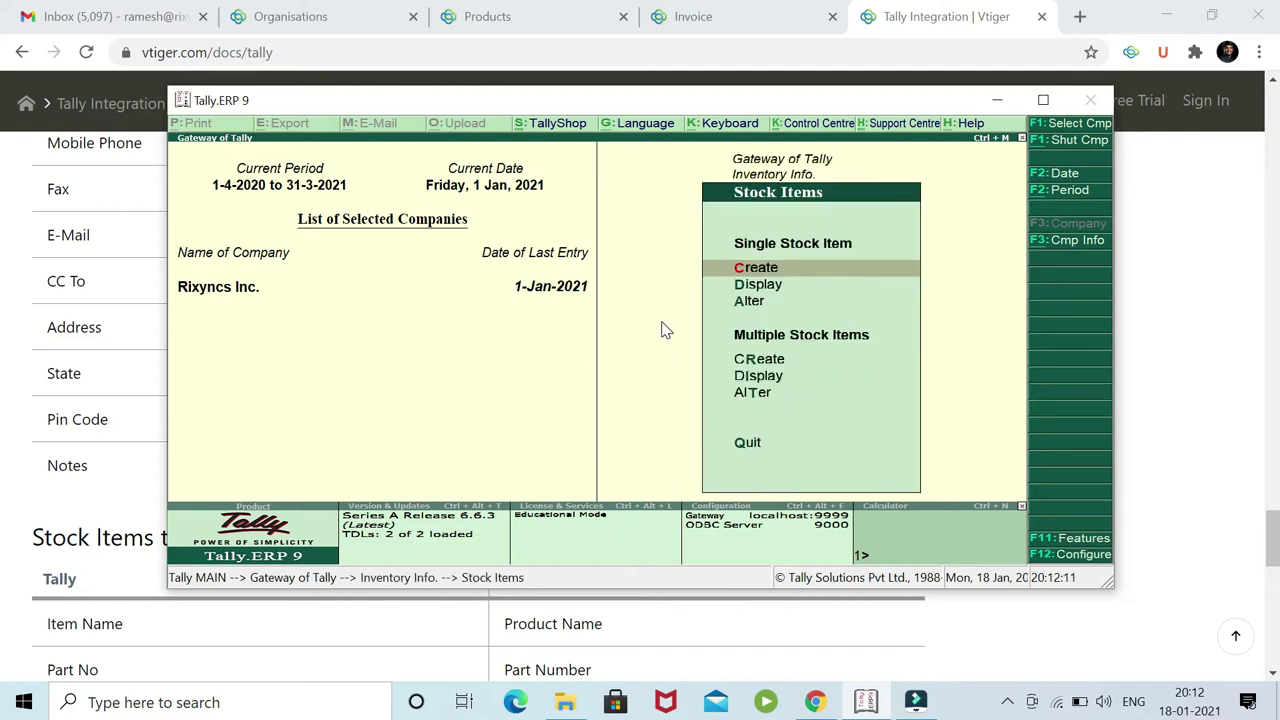
pyautogui.press('Down')
pyautogui.press('Down')
pyautogui.press('Return')
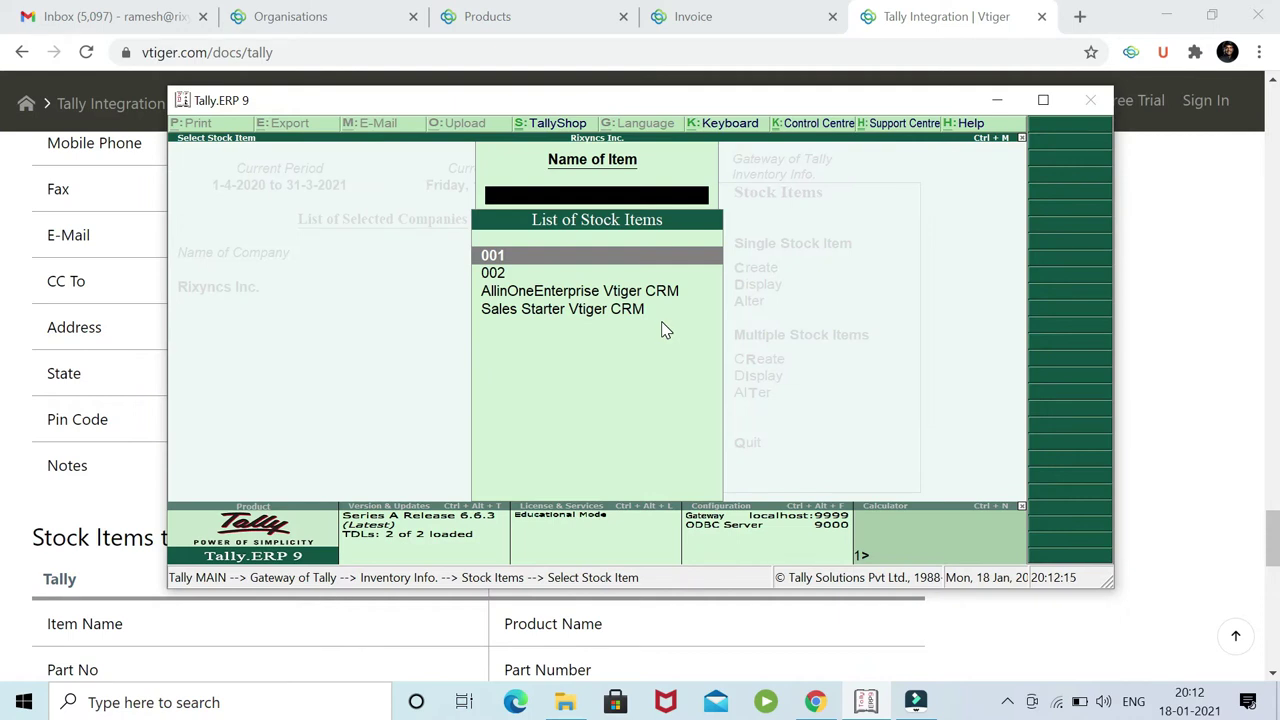
pyautogui.press('Down')
pyautogui.press('Down')
pyautogui.press('Down')
pyautogui.press('Return')
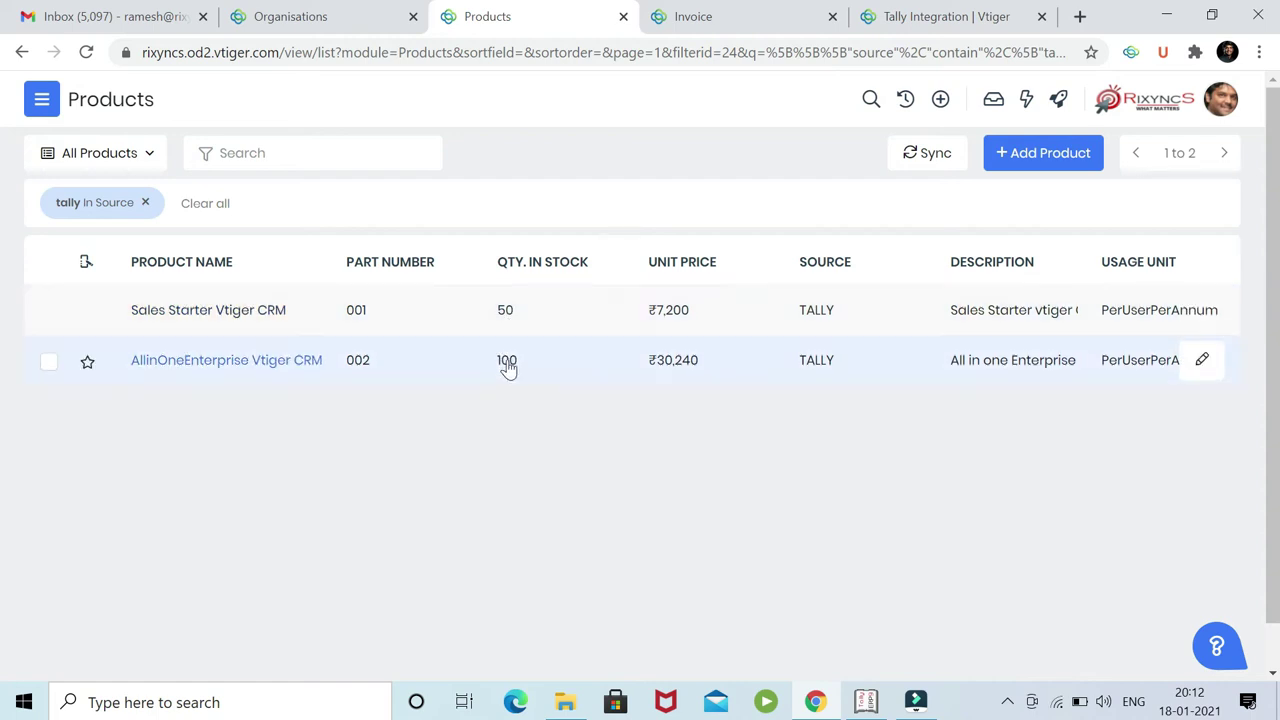
# Set Sales Starter Vtiger CRM's opening balance quantity to 75 and save it.
pyautogui.click(866, 702)
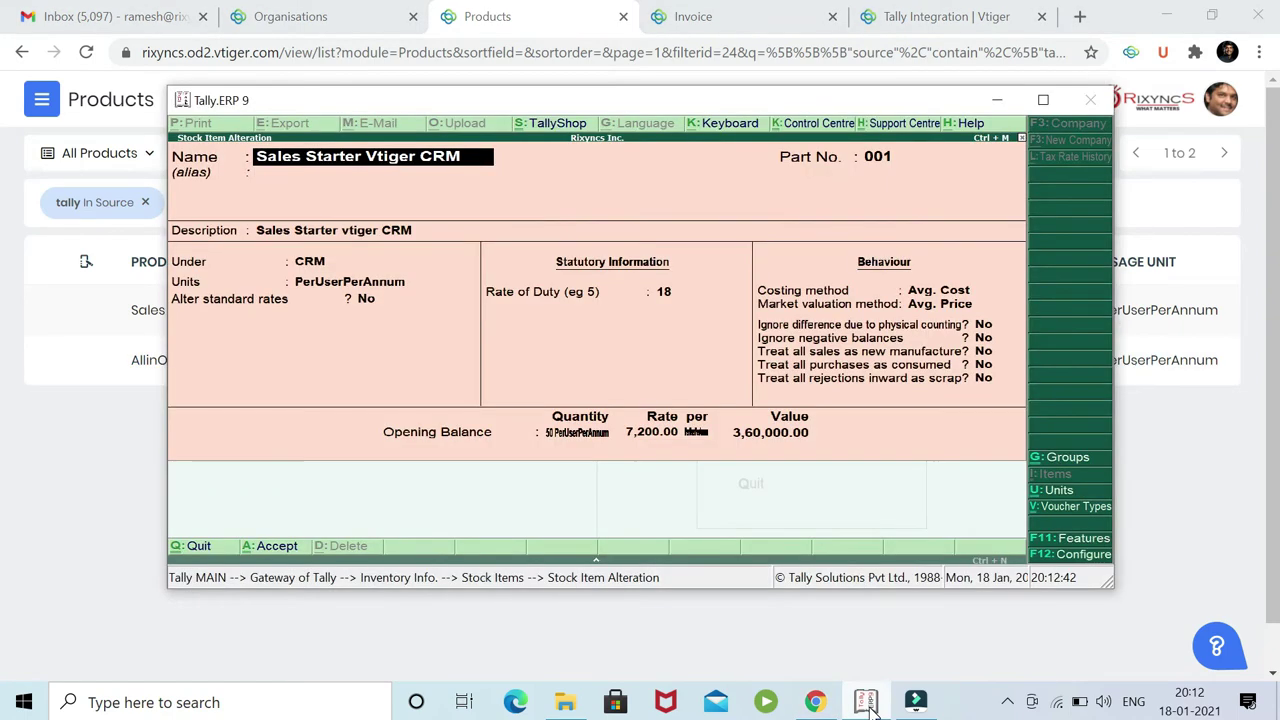
pyautogui.press('Return')
pyautogui.press('Return')
pyautogui.press('Return')
pyautogui.press('Return')
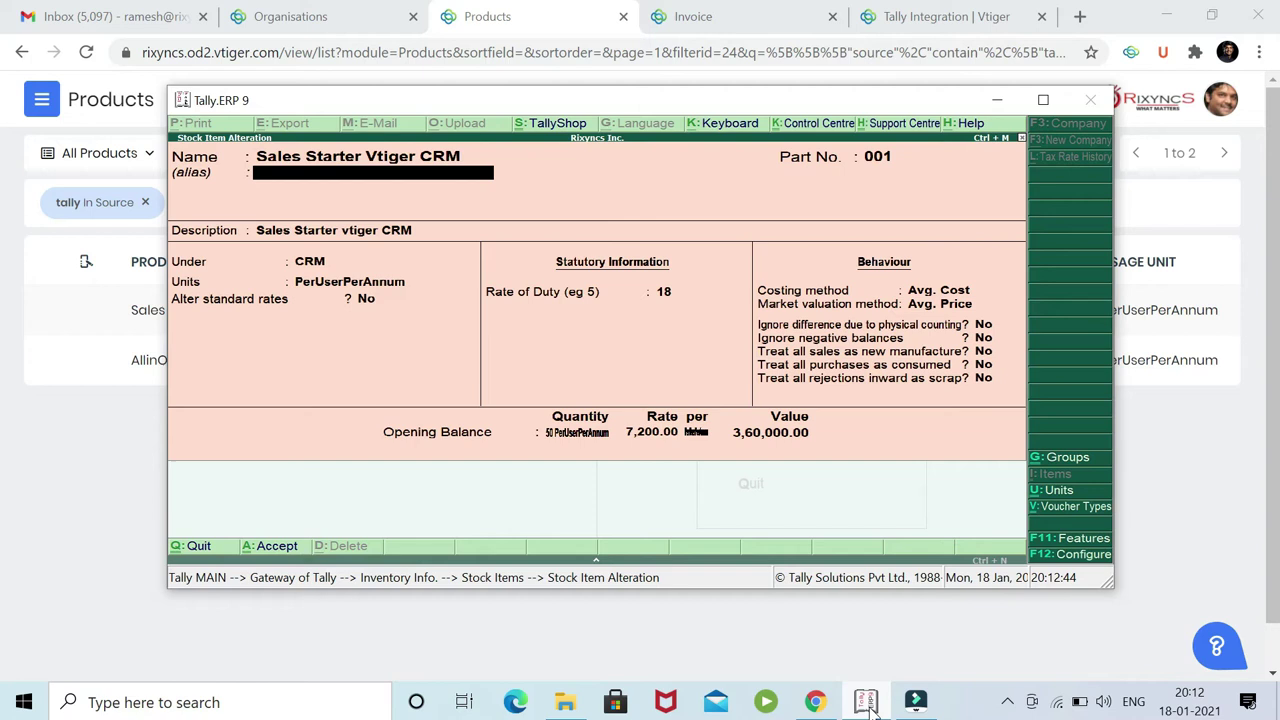
pyautogui.press('Return')
pyautogui.press('Return')
pyautogui.press('Return')
pyautogui.press('Return')
pyautogui.press('Return')
pyautogui.press('Return')
pyautogui.press('Return')
pyautogui.press('Return')
pyautogui.press('Return')
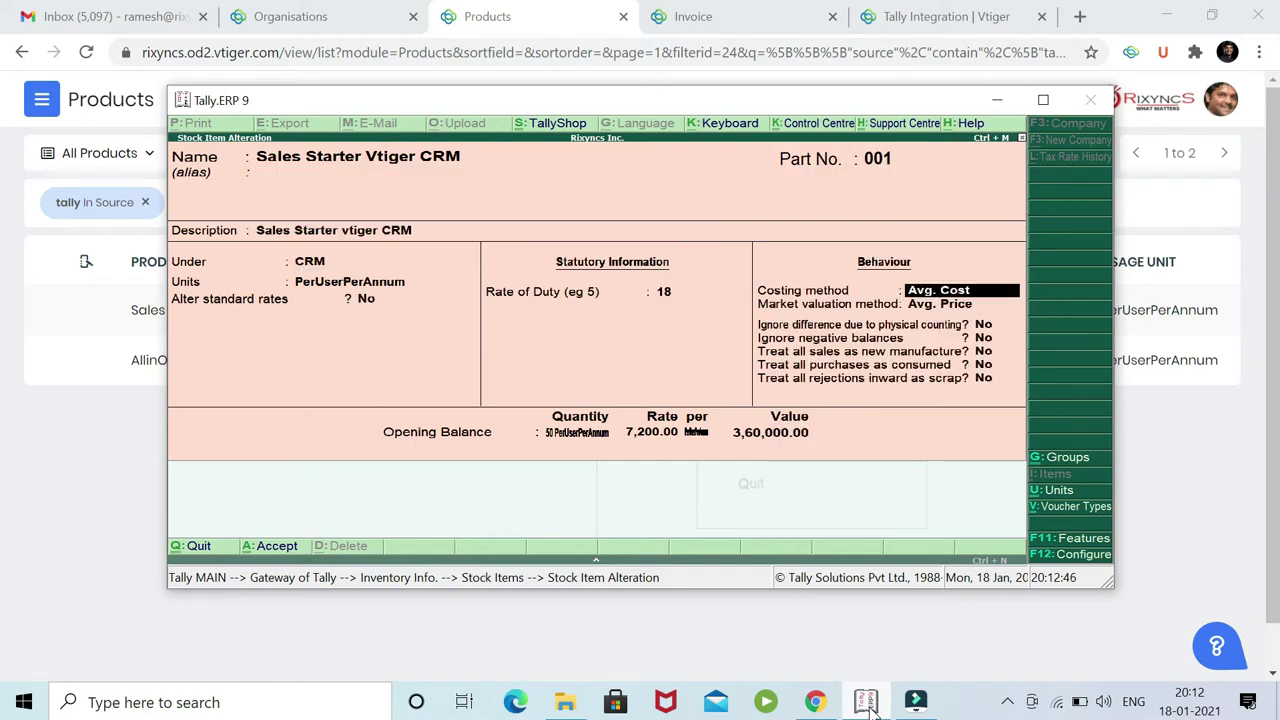
pyautogui.press('Return')
pyautogui.press('Return')
pyautogui.press('Return')
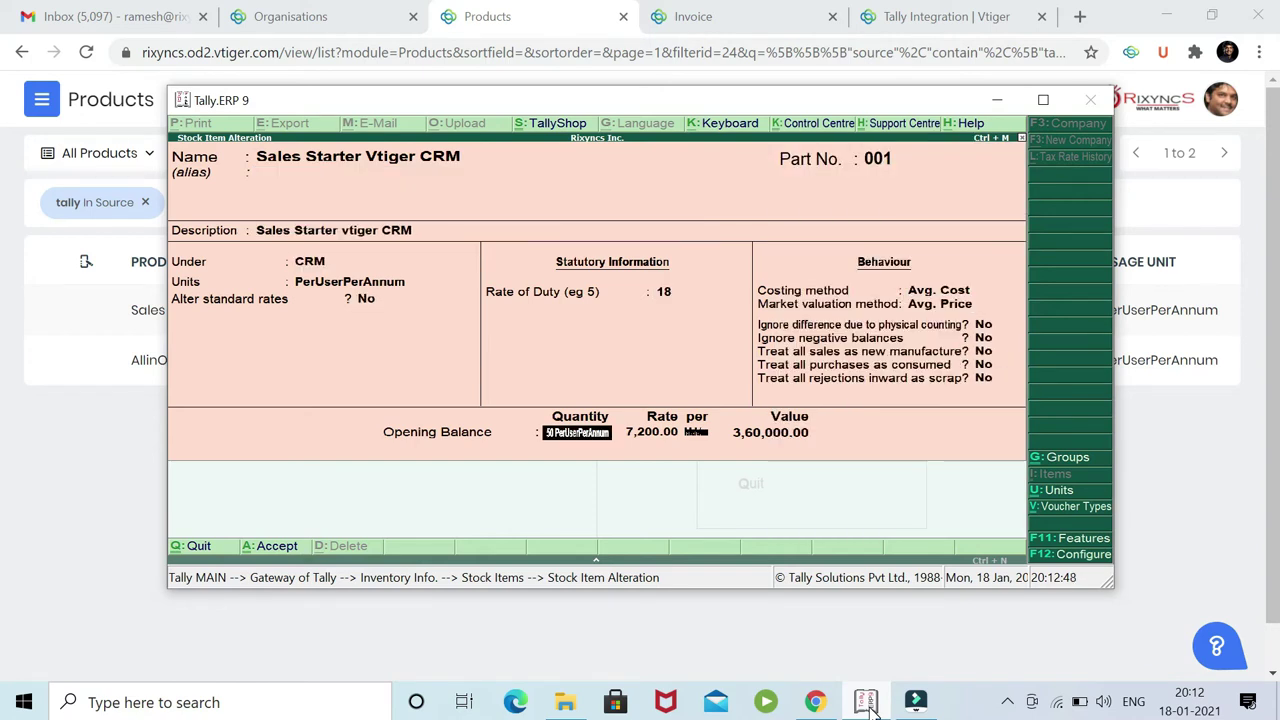
pyautogui.write('75')
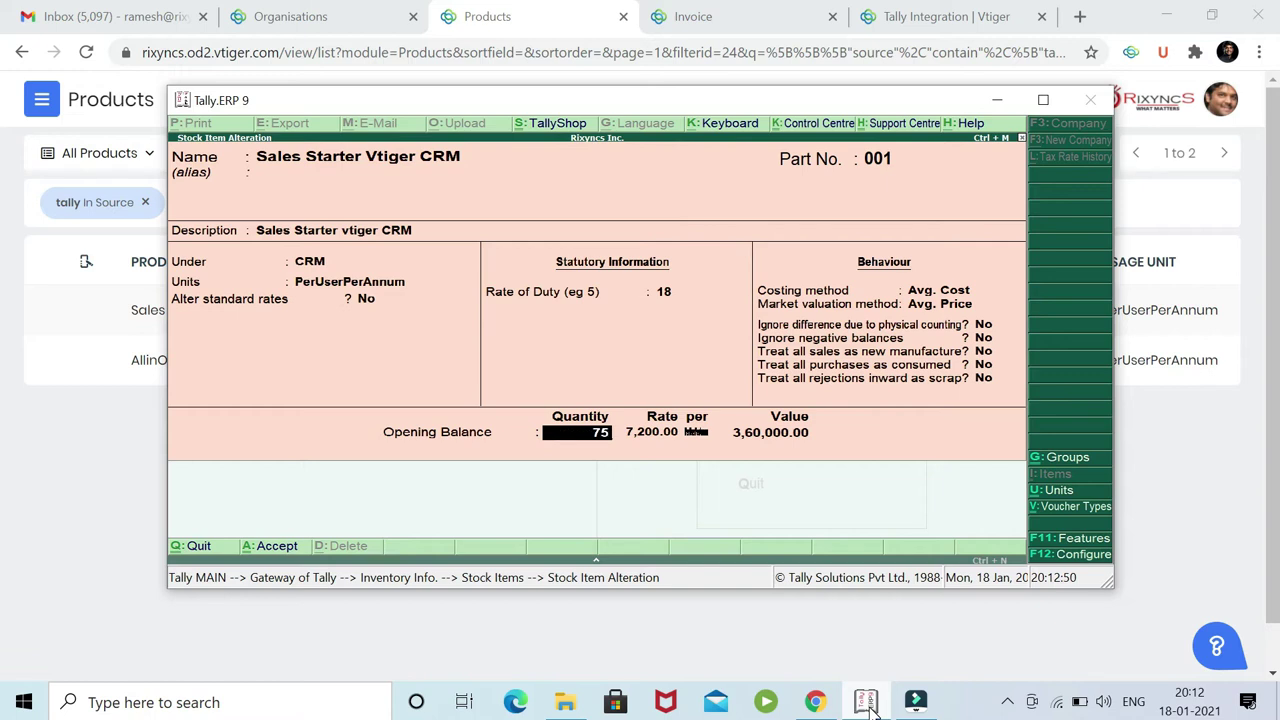
pyautogui.press('Return')
pyautogui.press('Return')
pyautogui.press('Return')
pyautogui.press('Return')
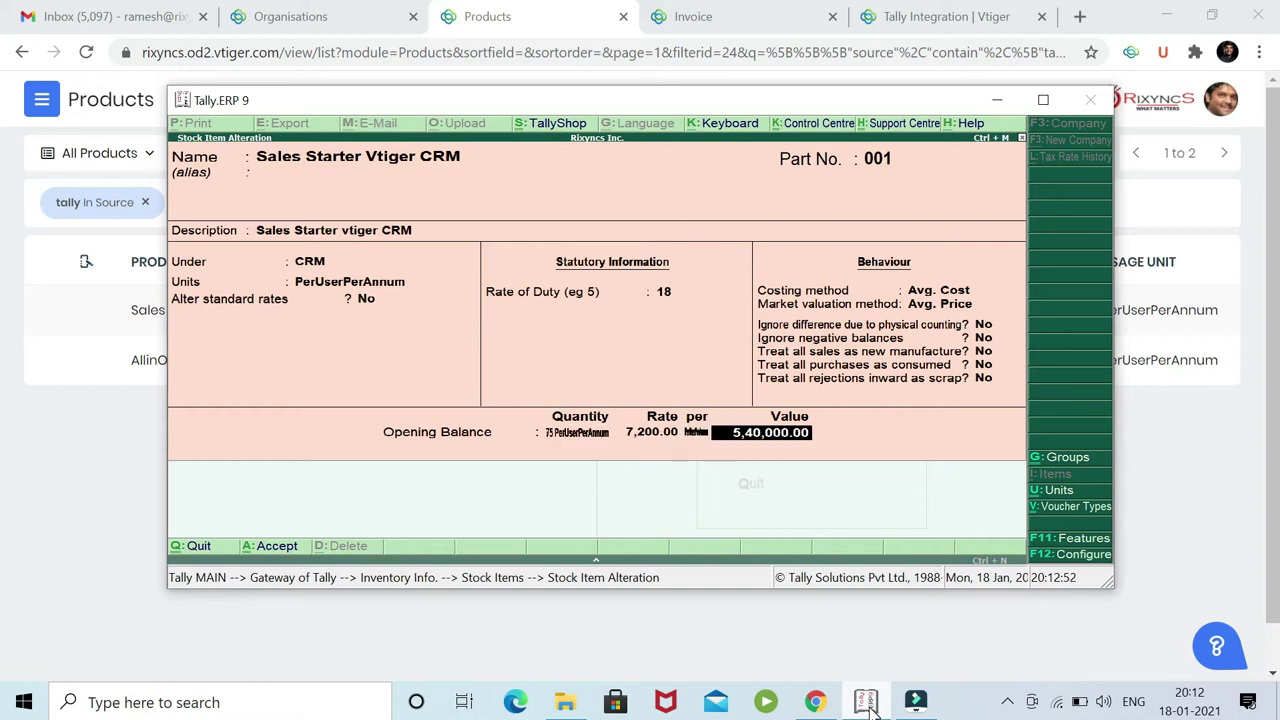
pyautogui.press('Return')
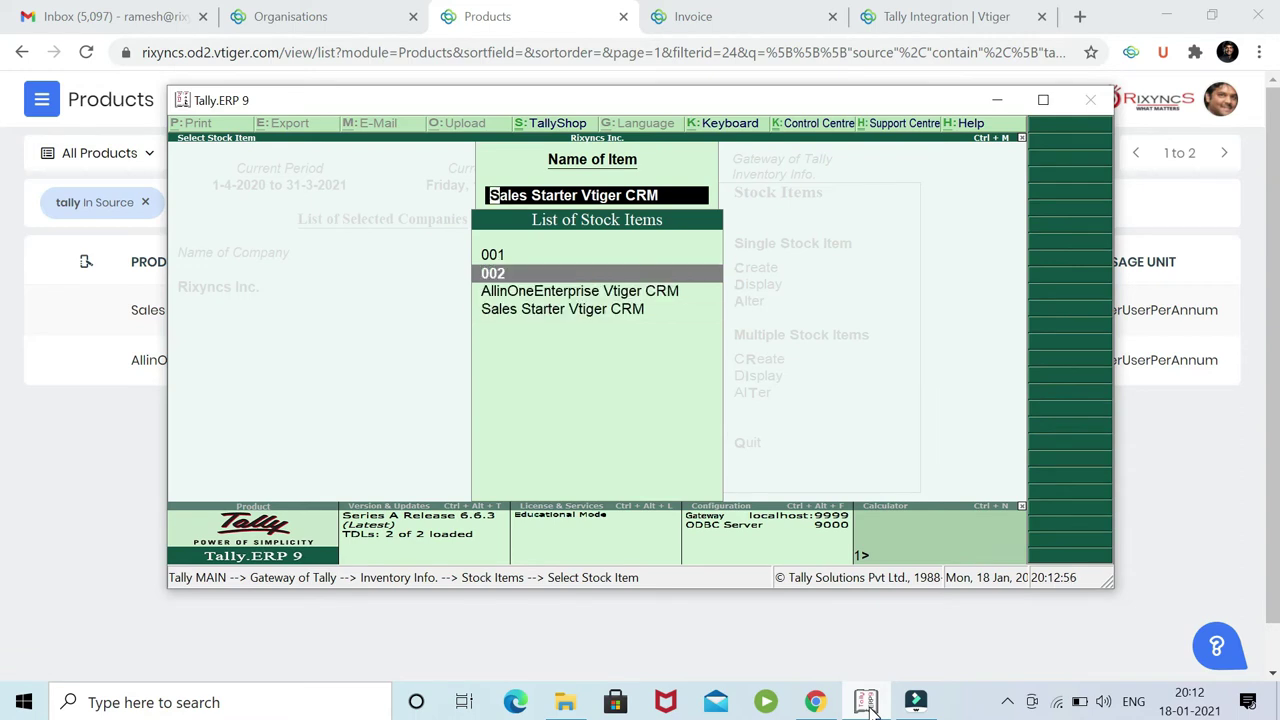
# Set AllinOneEnterprise Vtiger CRM's opening balance quantity to 150 and save it.
pyautogui.press('Return')
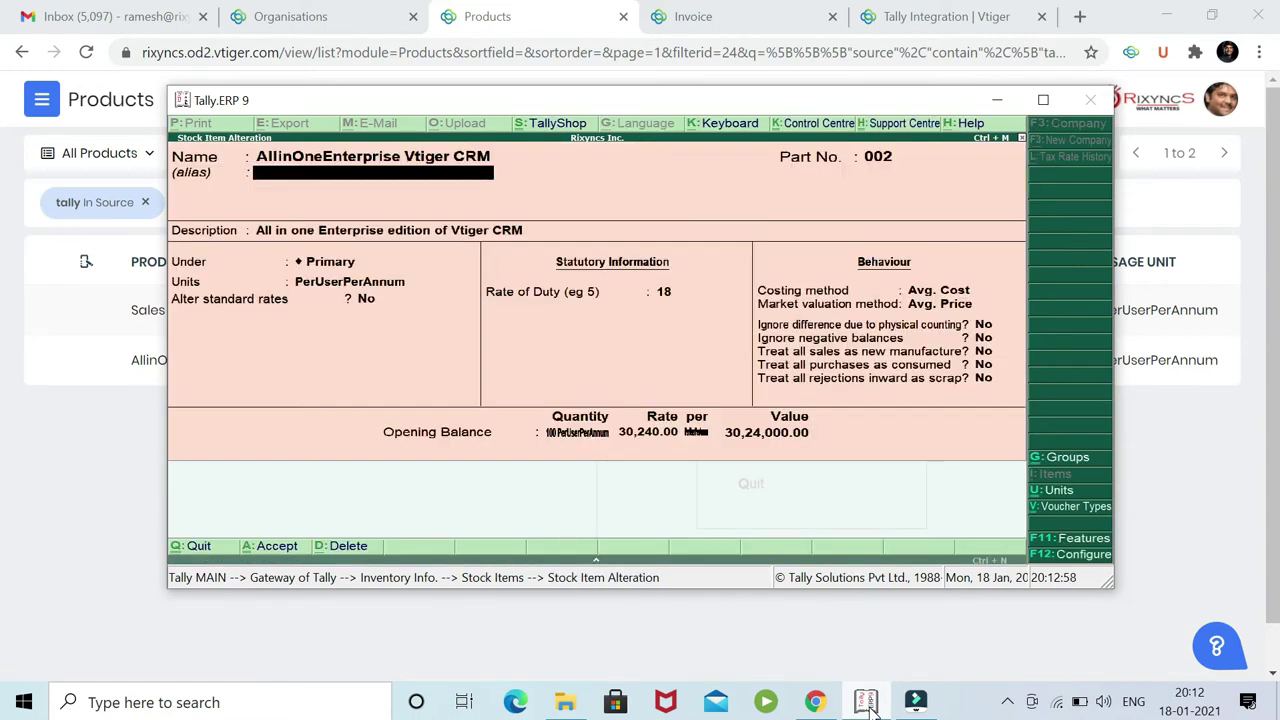
pyautogui.press('Return')
pyautogui.press('Return')
pyautogui.press('Return')
pyautogui.press('Return')
pyautogui.press('Return')
pyautogui.press('Return')
pyautogui.press('Return')
pyautogui.press('Return')
pyautogui.press('Return')
pyautogui.press('Return')
pyautogui.press('Return')
pyautogui.press('Return')
pyautogui.press('Return')
pyautogui.press('Return')
pyautogui.press('Return')
pyautogui.press('Return')
pyautogui.press('Return')
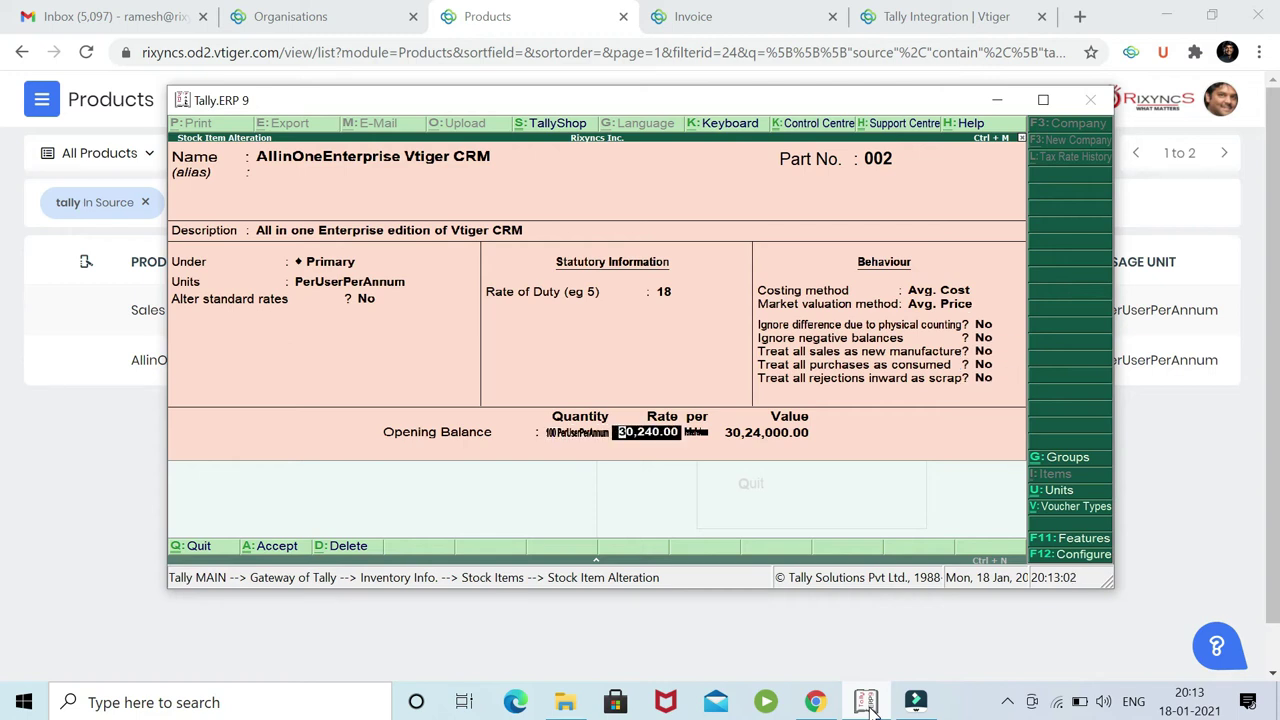
pyautogui.press('Up')
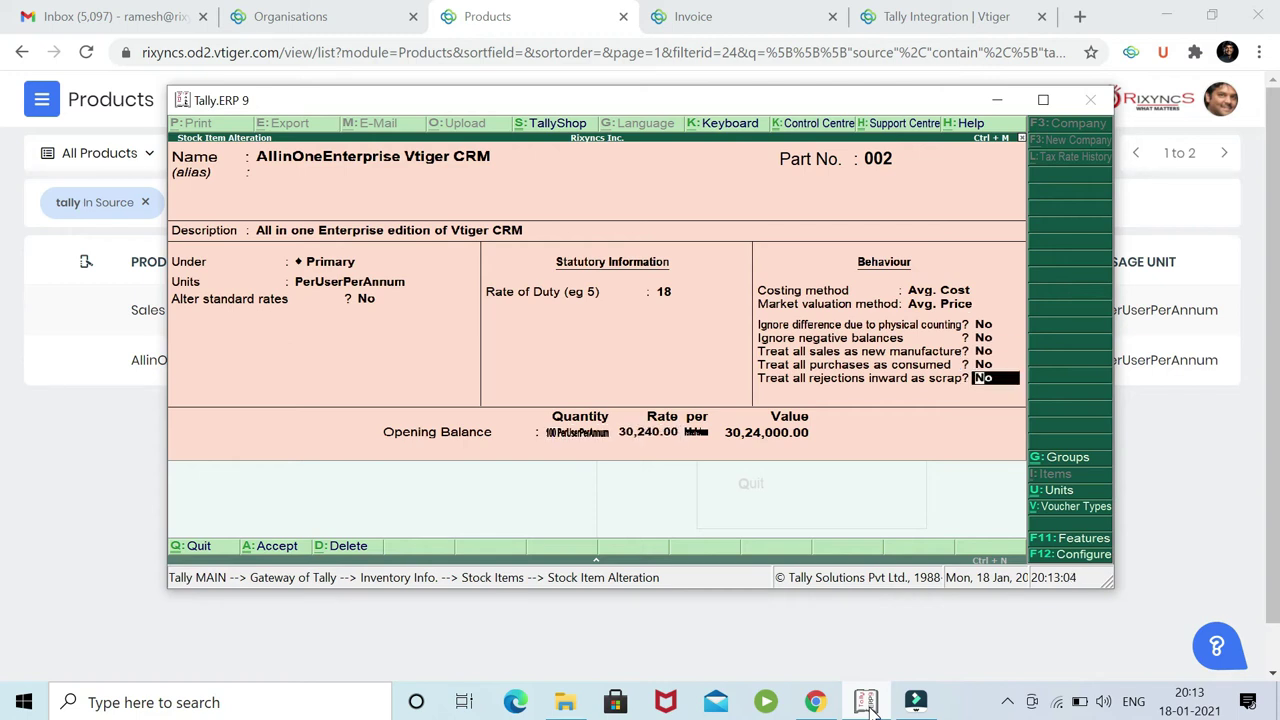
pyautogui.press('Return')
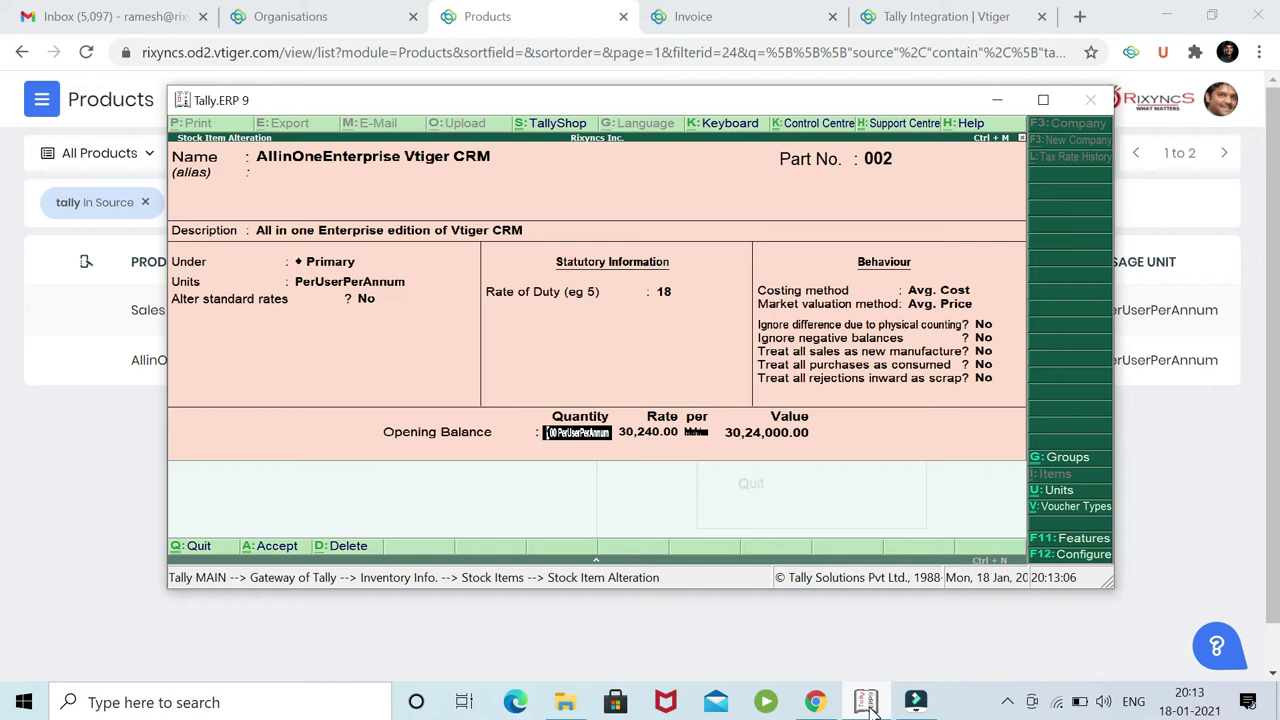
pyautogui.write('150')
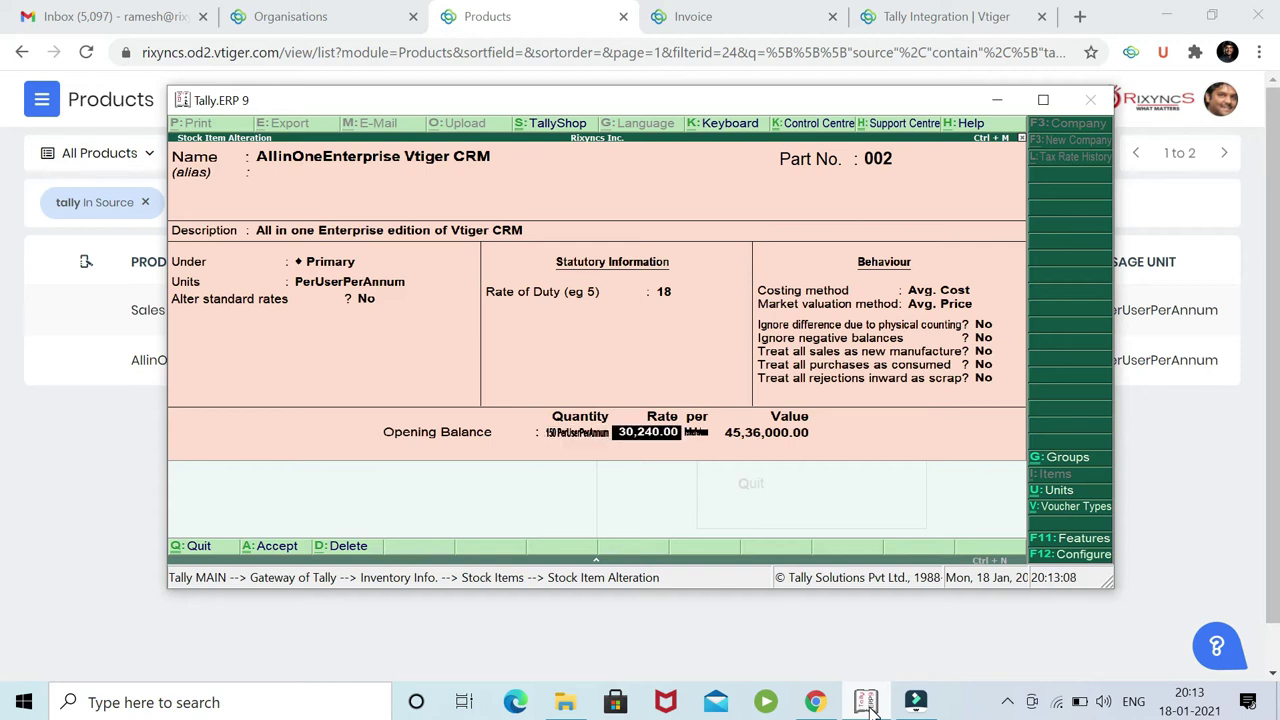
pyautogui.press('Return')
pyautogui.press('Return')
pyautogui.press('Return')
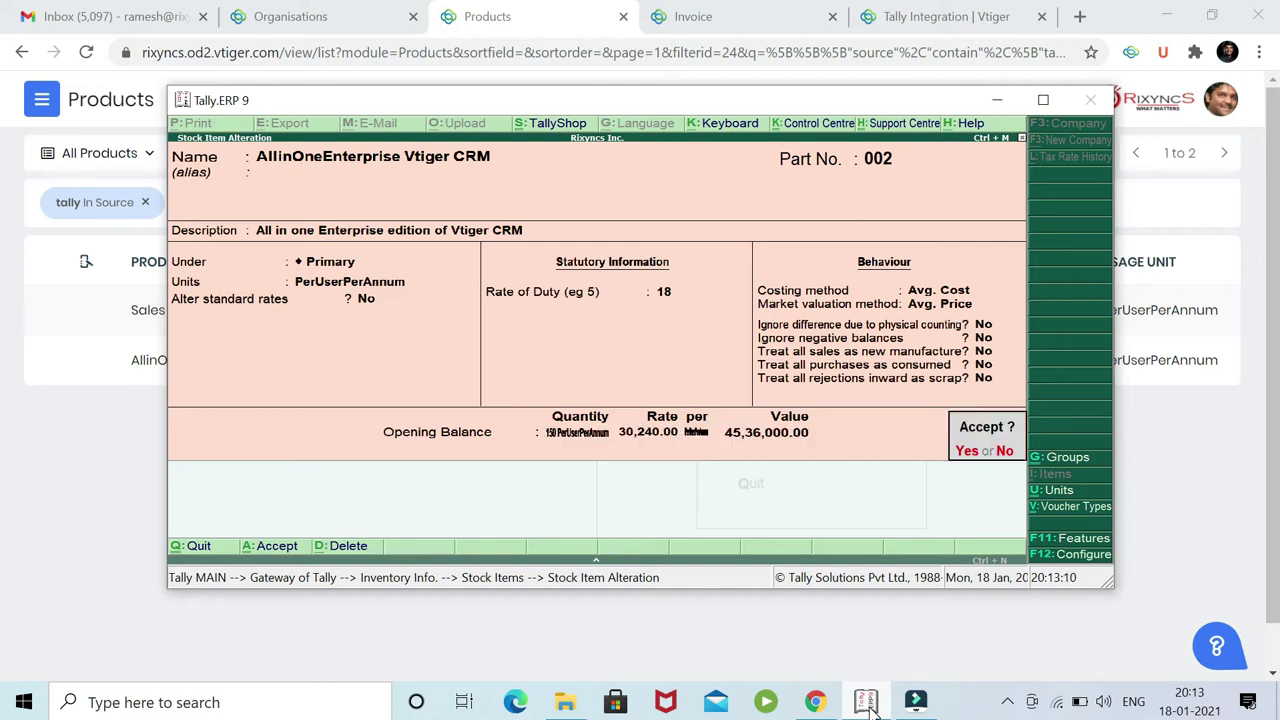
pyautogui.press('Return')
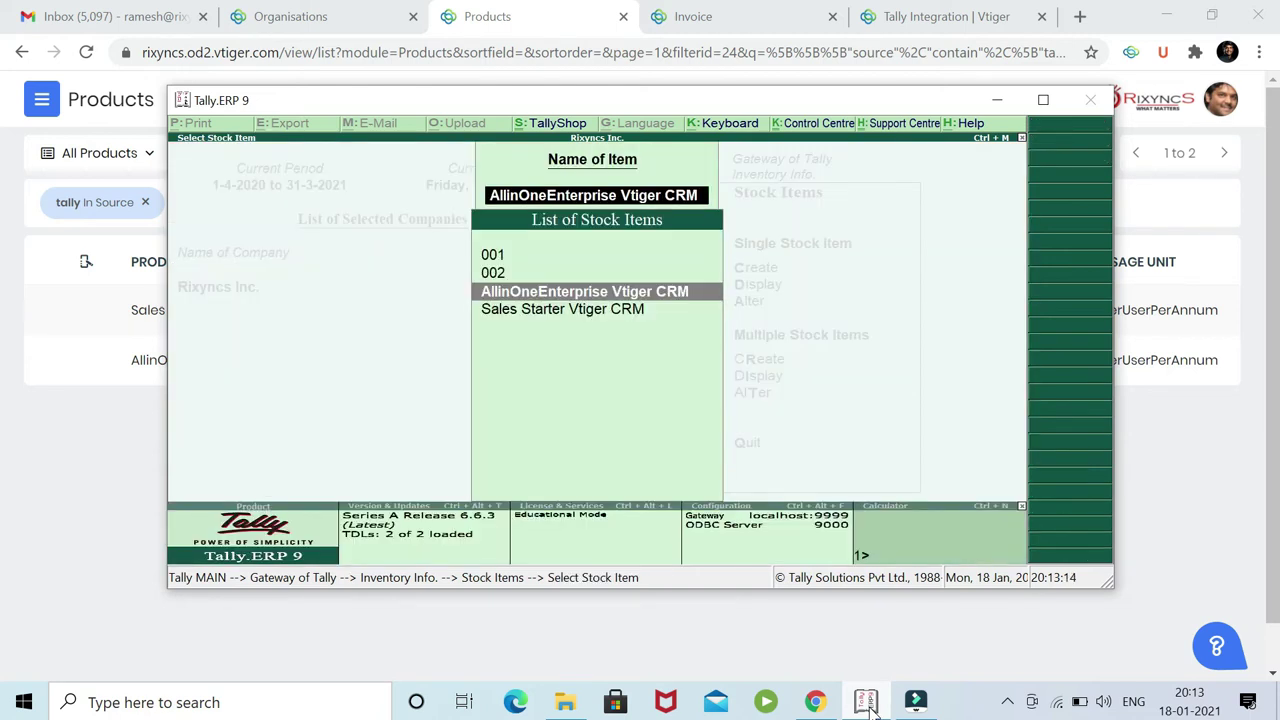
# Reopen AllinOneEnterprise Vtiger CRM to verify the saved 150 quantity, then leave without changes.
pyautogui.press('Return')
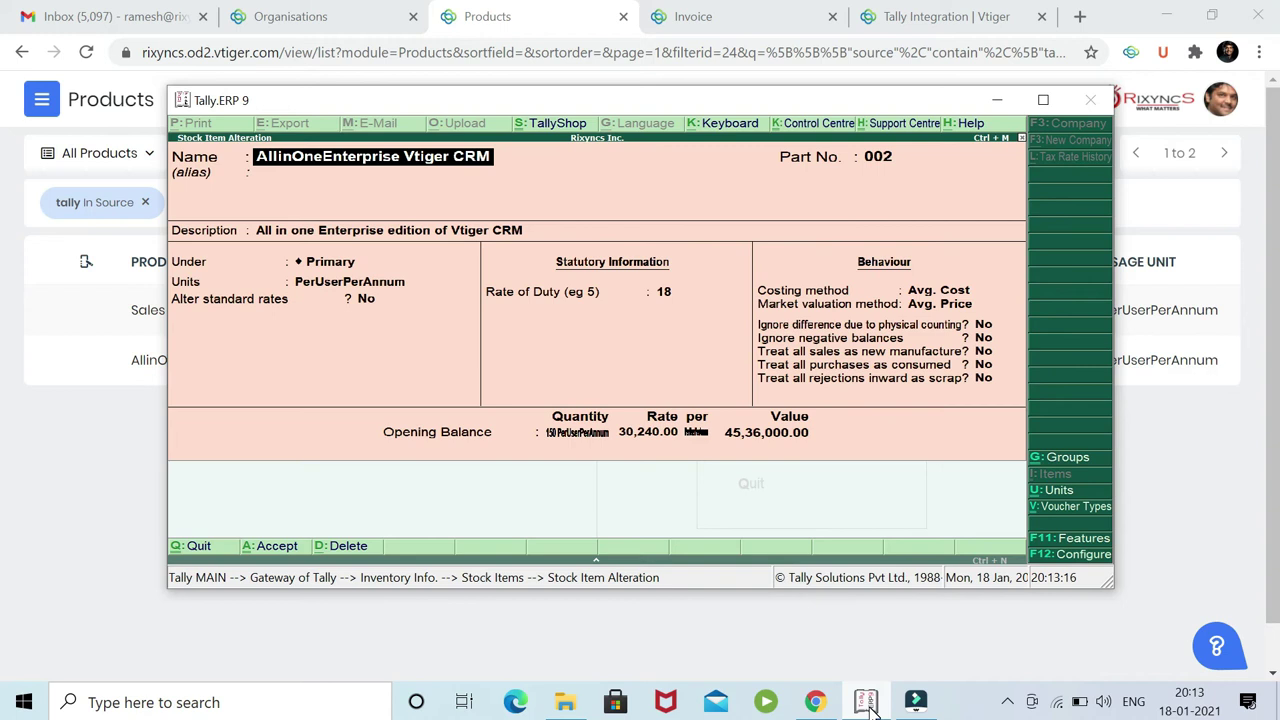
pyautogui.press('Escape')
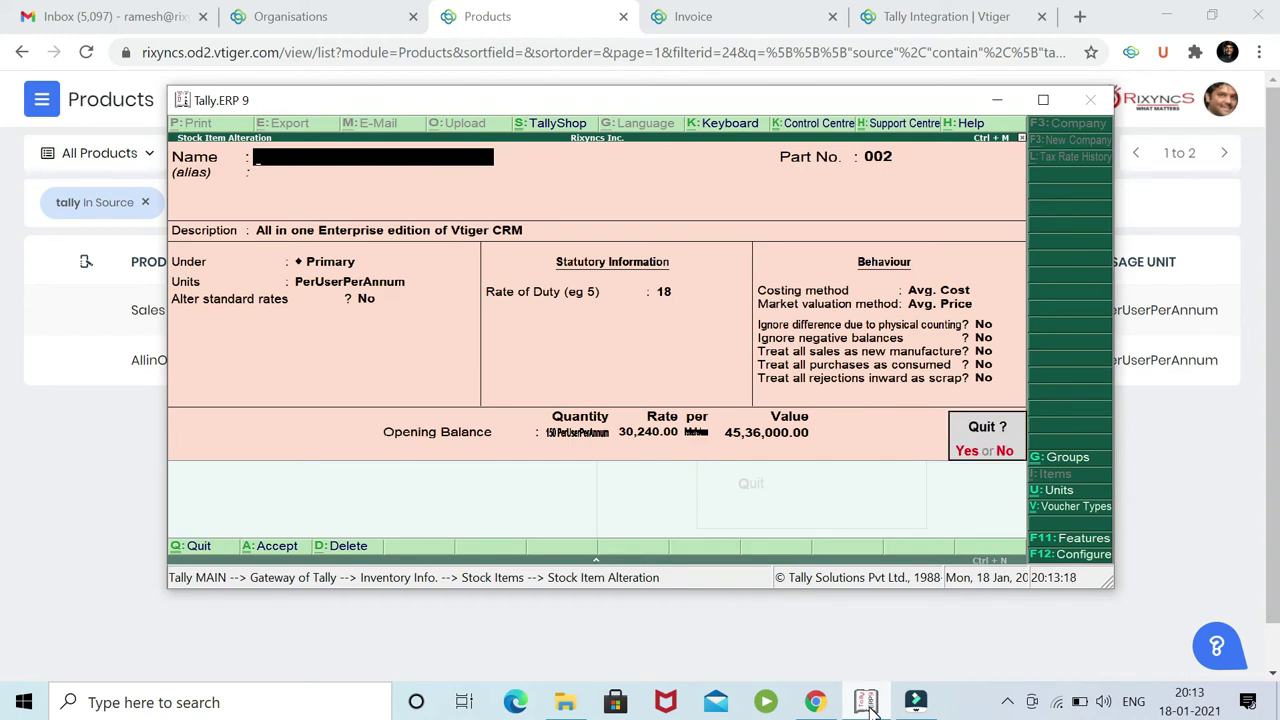
pyautogui.press('y')
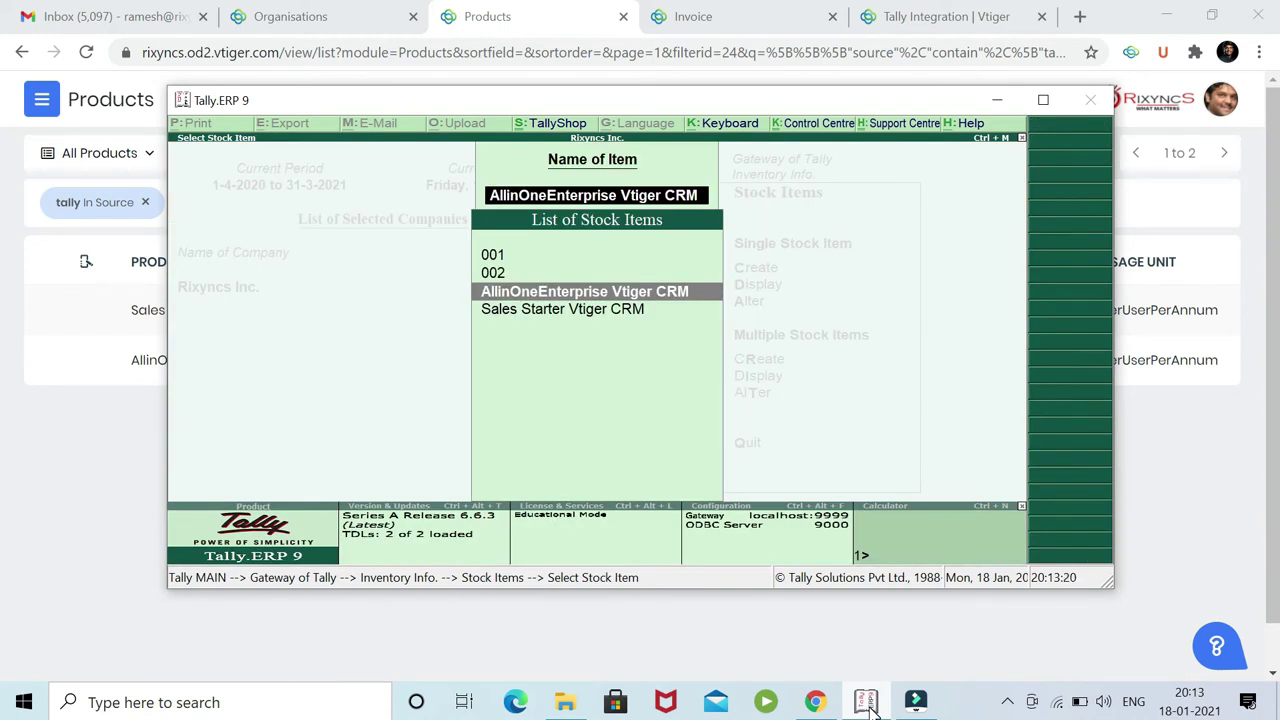
# Back out of the stock item list to the main Tally menu.
pyautogui.press('Escape')
pyautogui.press('Escape')
pyautogui.press('Escape')
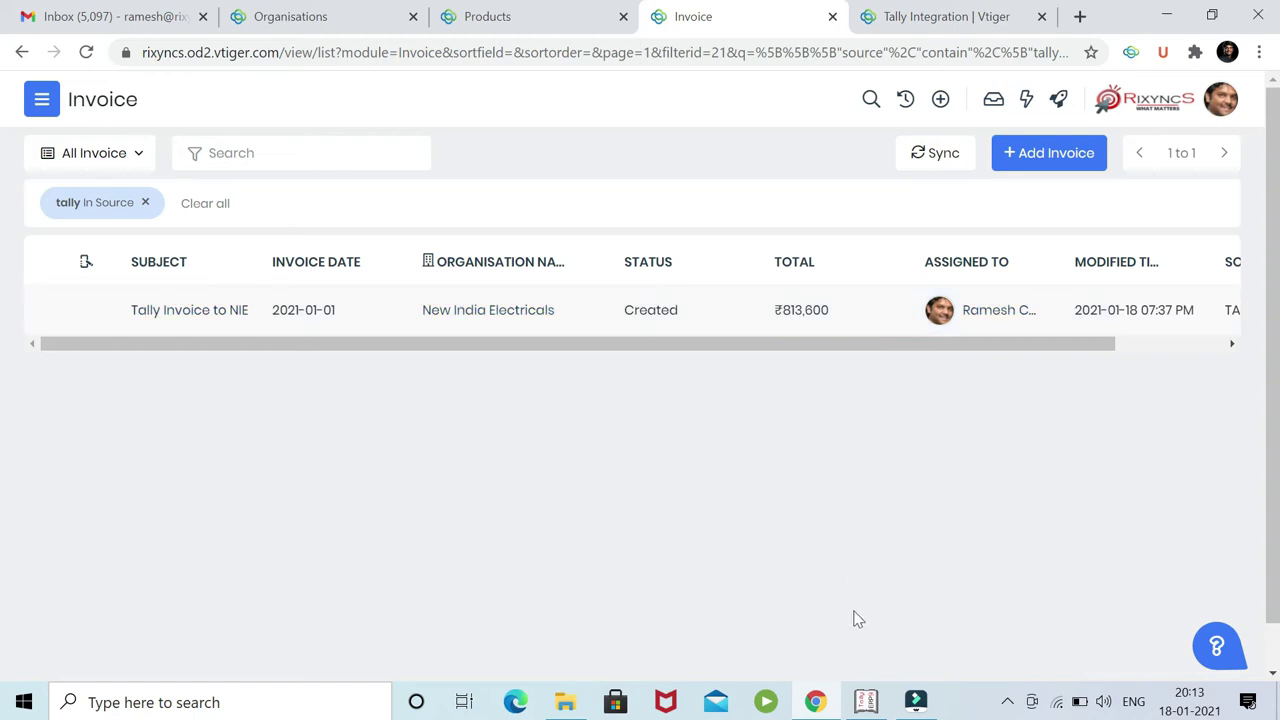
# Bring up existing sales invoice No. 1 in Accounting Vouchers and reach the item quantity.
pyautogui.click(866, 702)
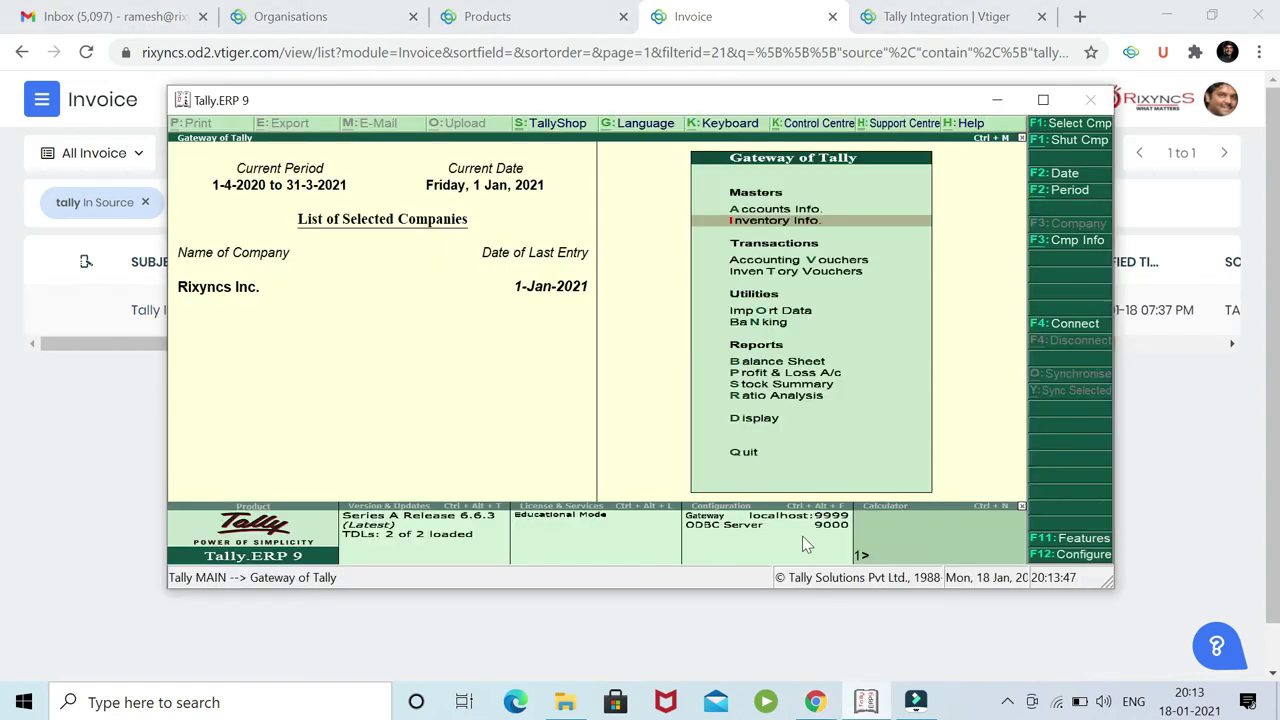
pyautogui.press('Down')
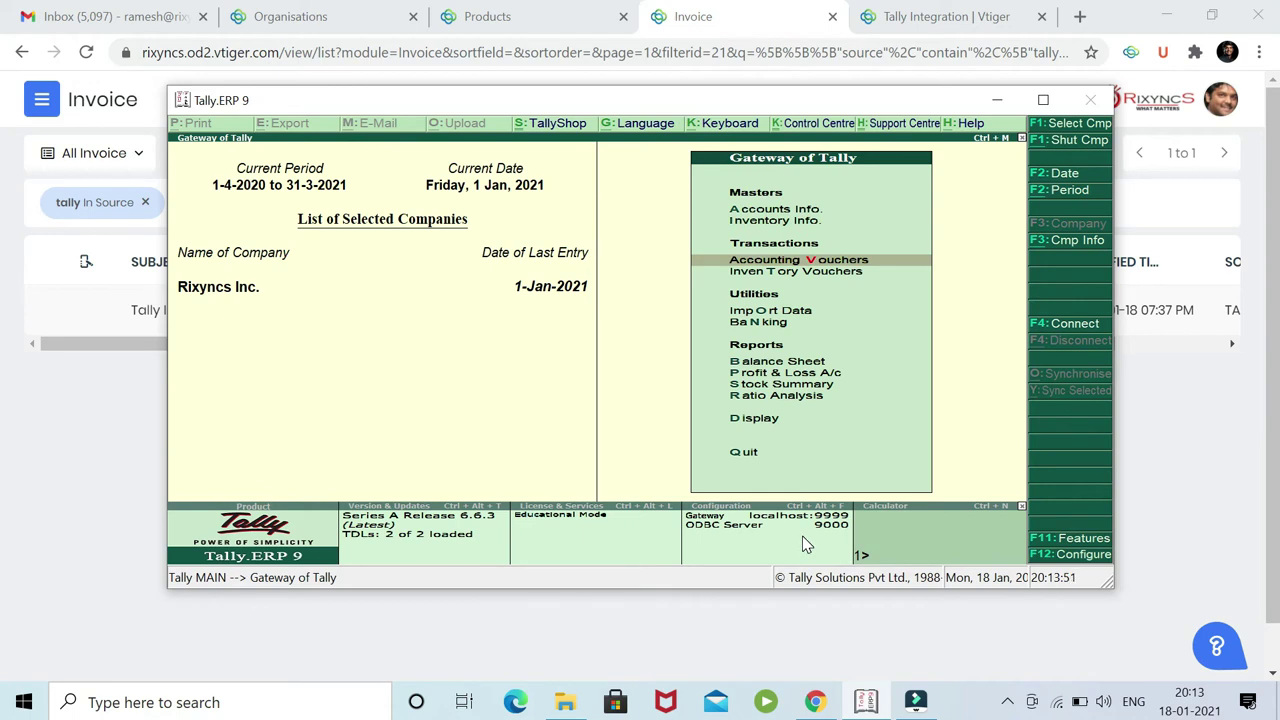
pyautogui.press('Return')
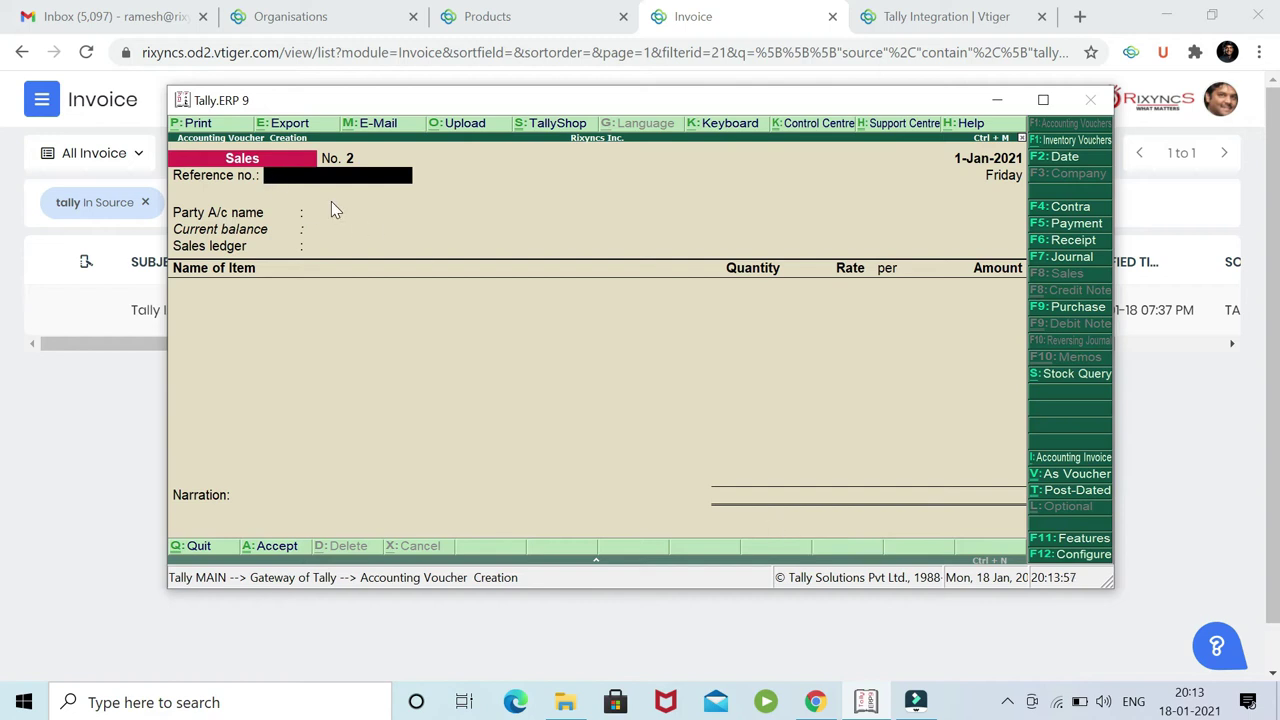
pyautogui.press('pageup')
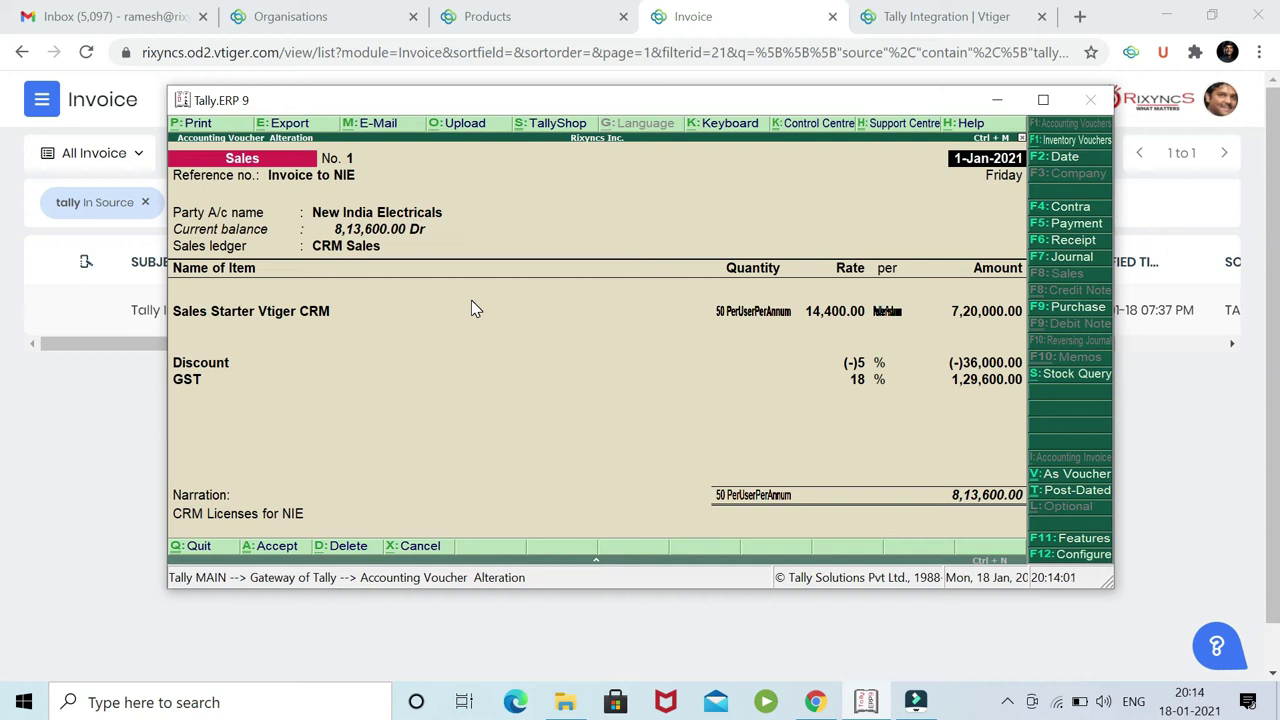
pyautogui.press('Return')
pyautogui.press('Return')
pyautogui.press('Return')
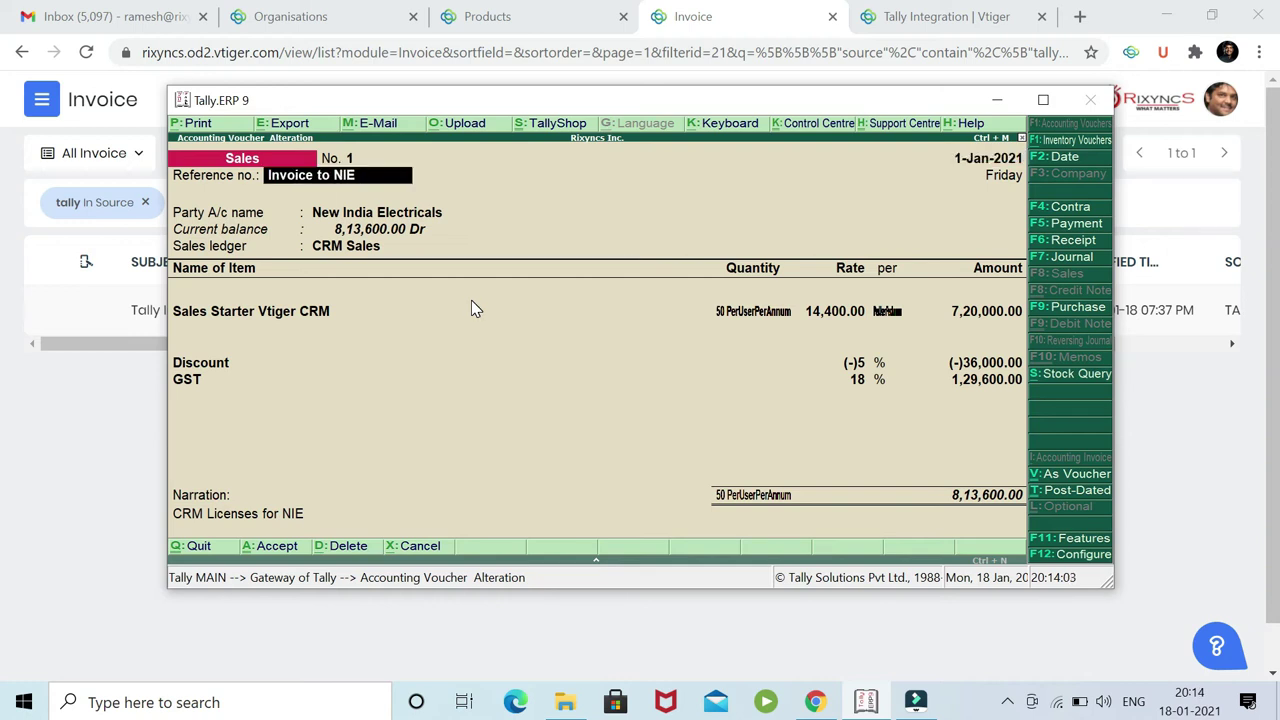
pyautogui.press('Return')
pyautogui.press('Return')
pyautogui.press('Return')
pyautogui.press('Return')
pyautogui.press('Return')
pyautogui.press('Return')
pyautogui.press('Return')
pyautogui.press('Return')
pyautogui.press('Return')
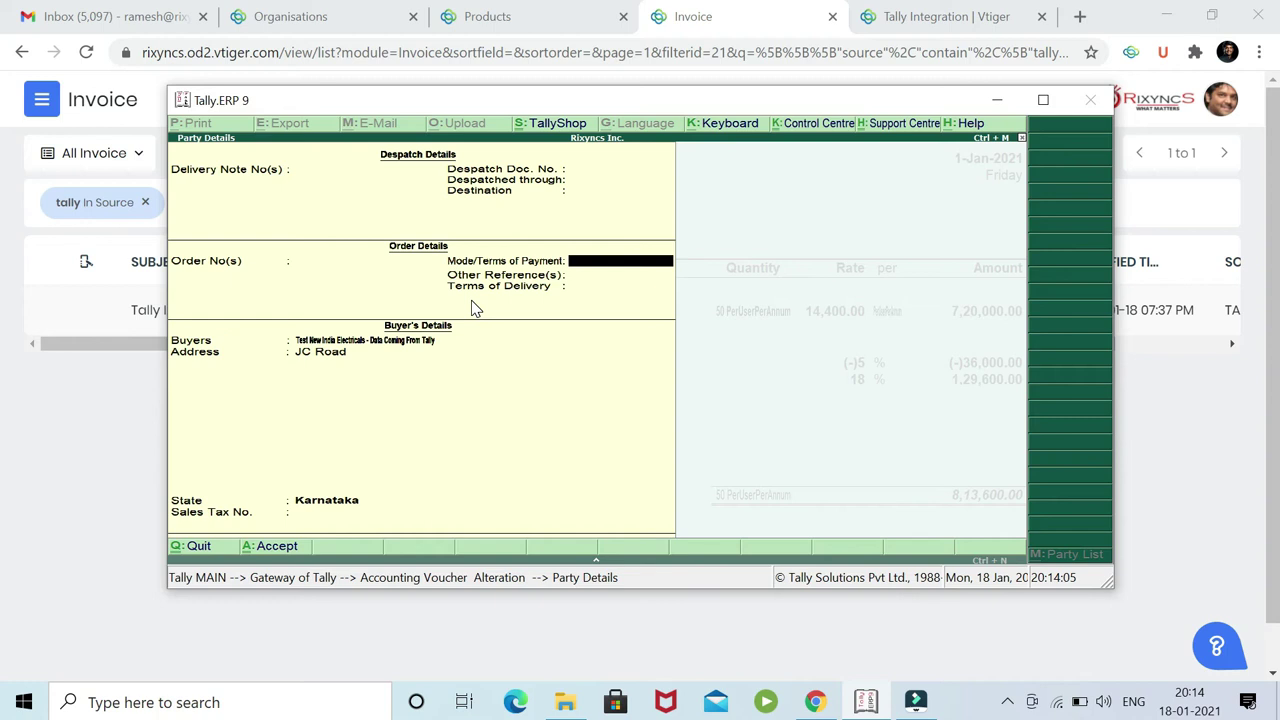
pyautogui.press('Return')
pyautogui.press('Return')
pyautogui.press('Return')
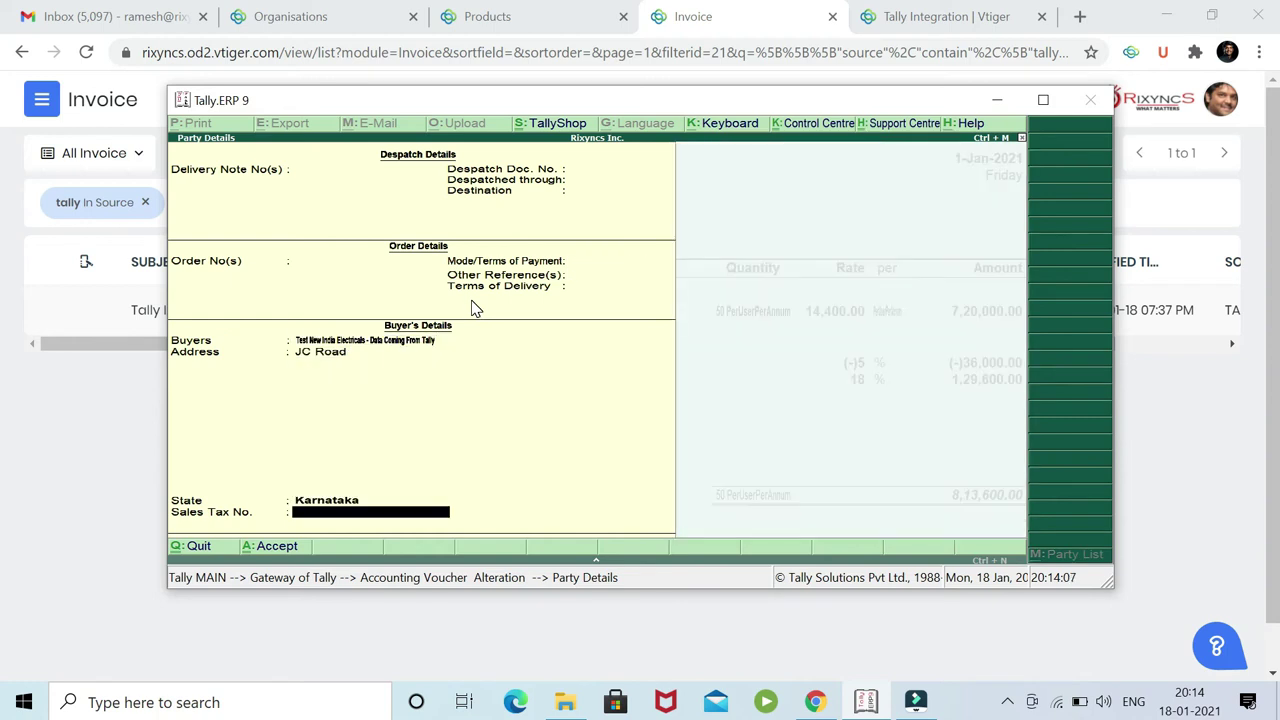
pyautogui.press('Return')
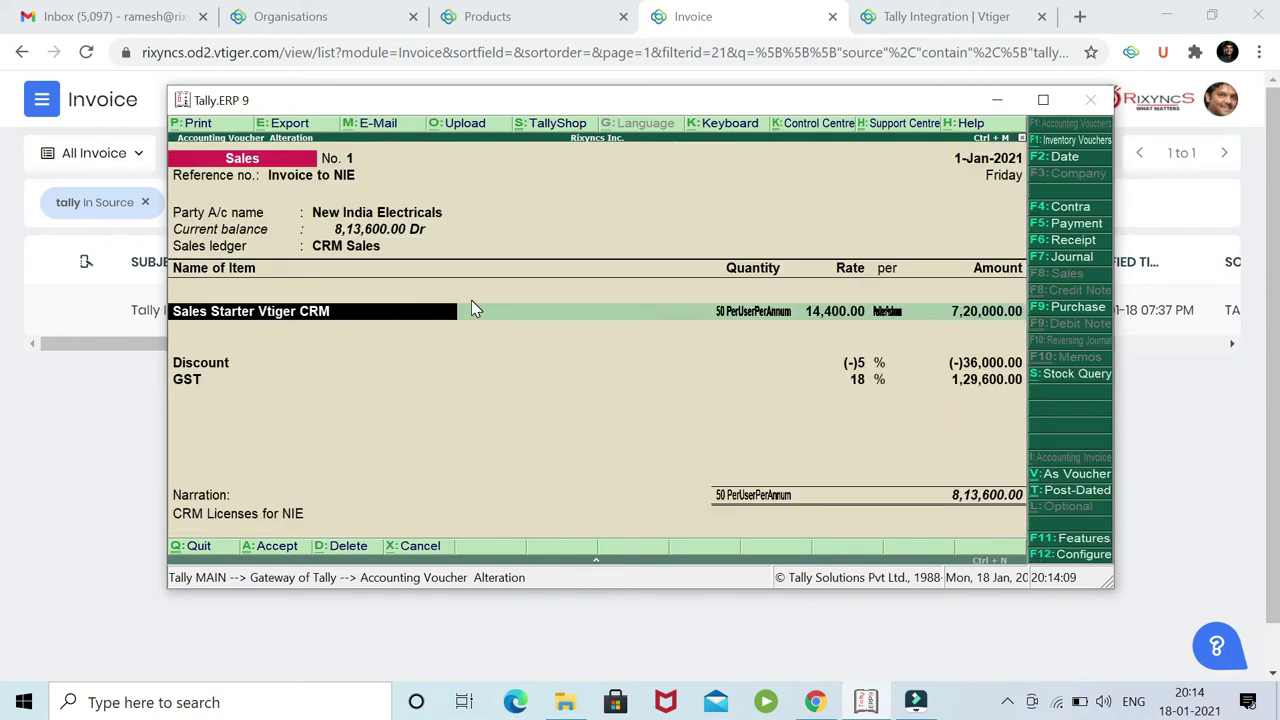
pyautogui.press('Return')
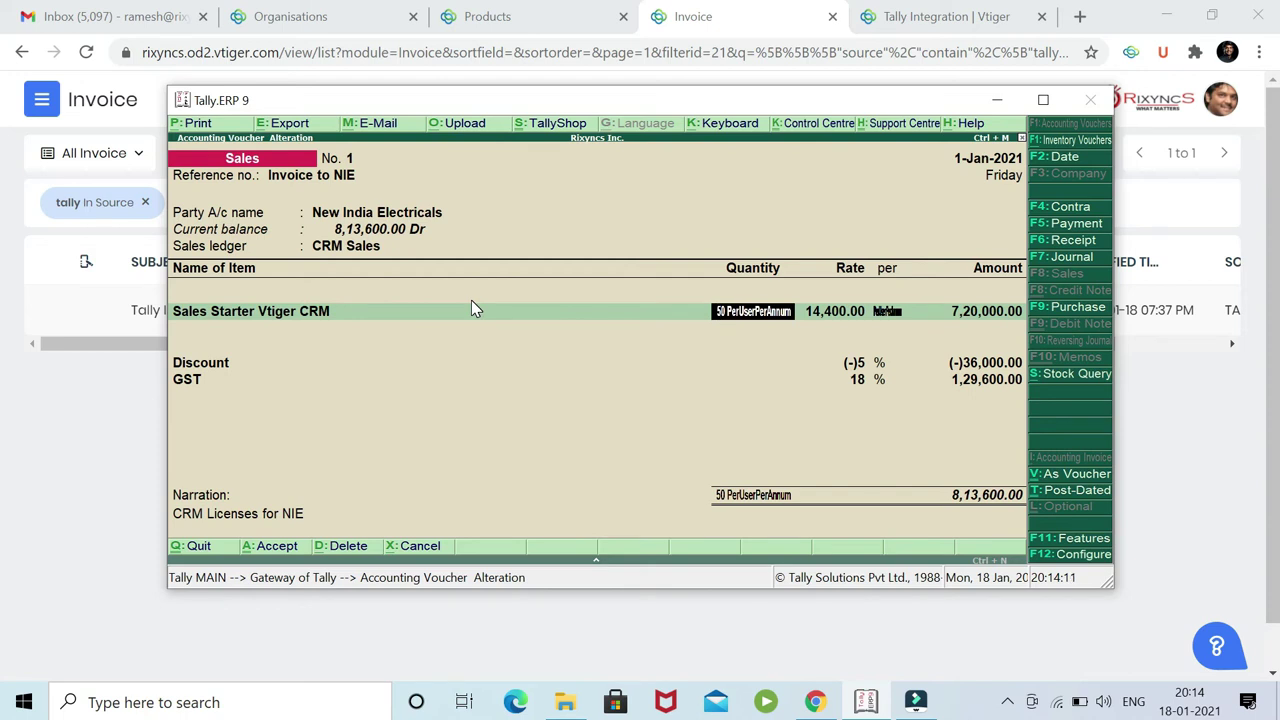
# Change the quantity to 100 at rate 14,400.00, save the invoice, and quit to the Gateway.
pyautogui.write('100')
pyautogui.press('Return')
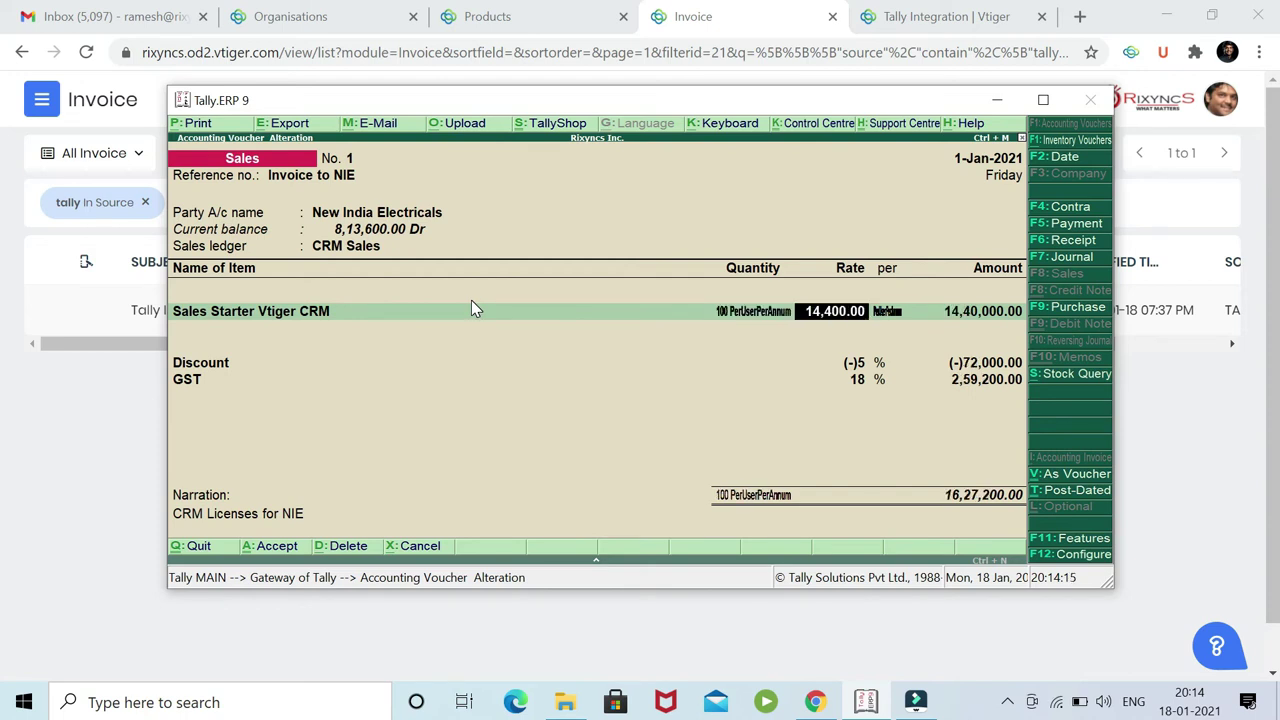
pyautogui.press('Return')
pyautogui.press('Return')
pyautogui.press('Return')
pyautogui.press('Return')
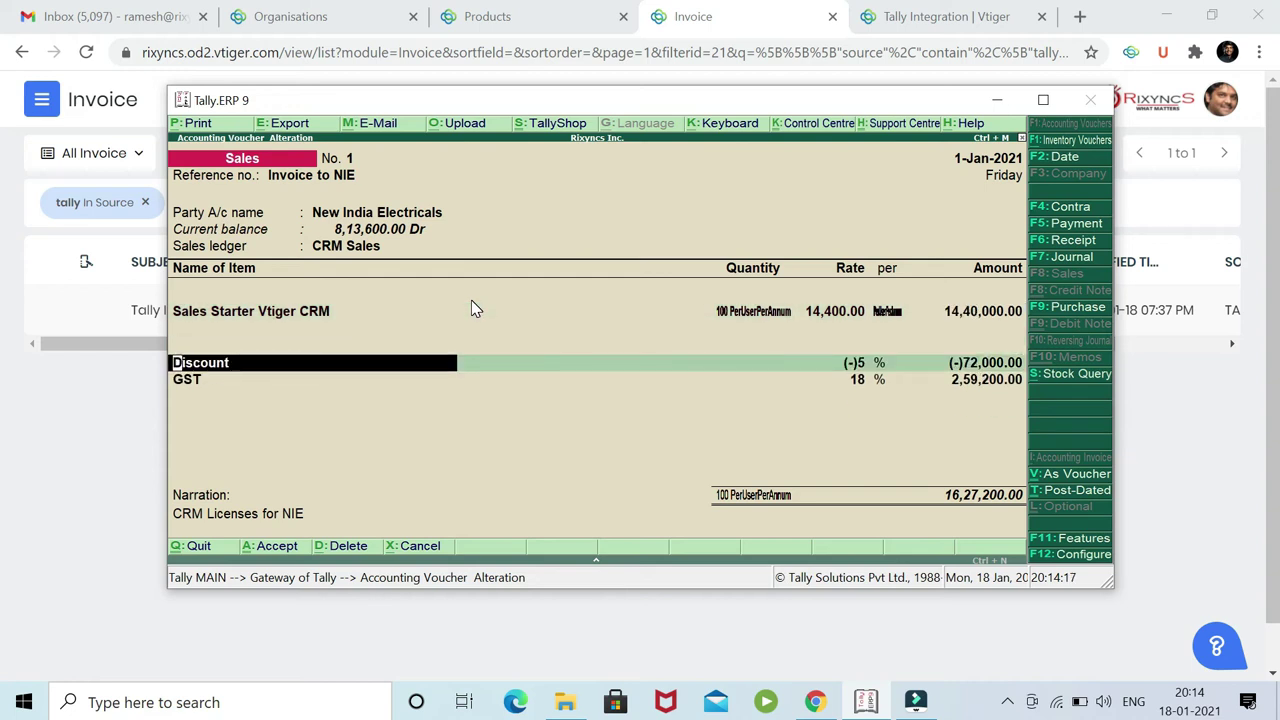
pyautogui.press('Return')
pyautogui.press('Return')
pyautogui.press('Return')
pyautogui.press('Return')
pyautogui.press('Return')
pyautogui.press('Return')
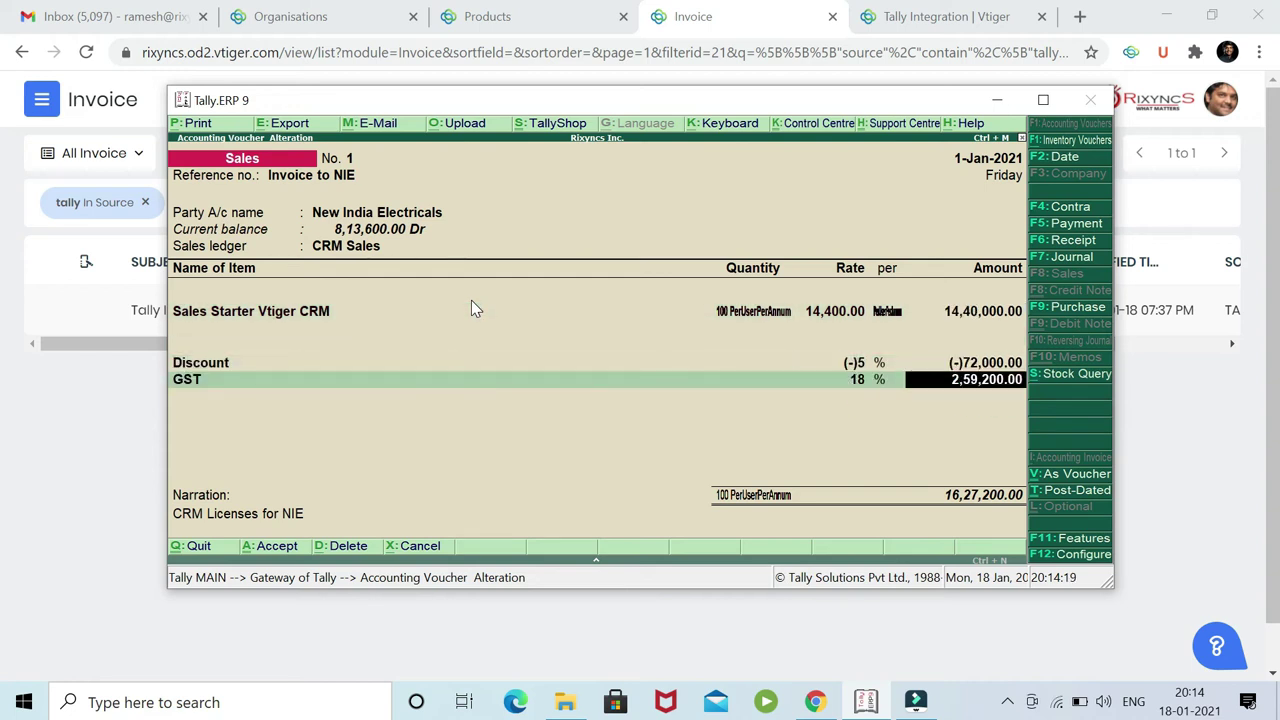
pyautogui.press('Return')
pyautogui.press('Return')
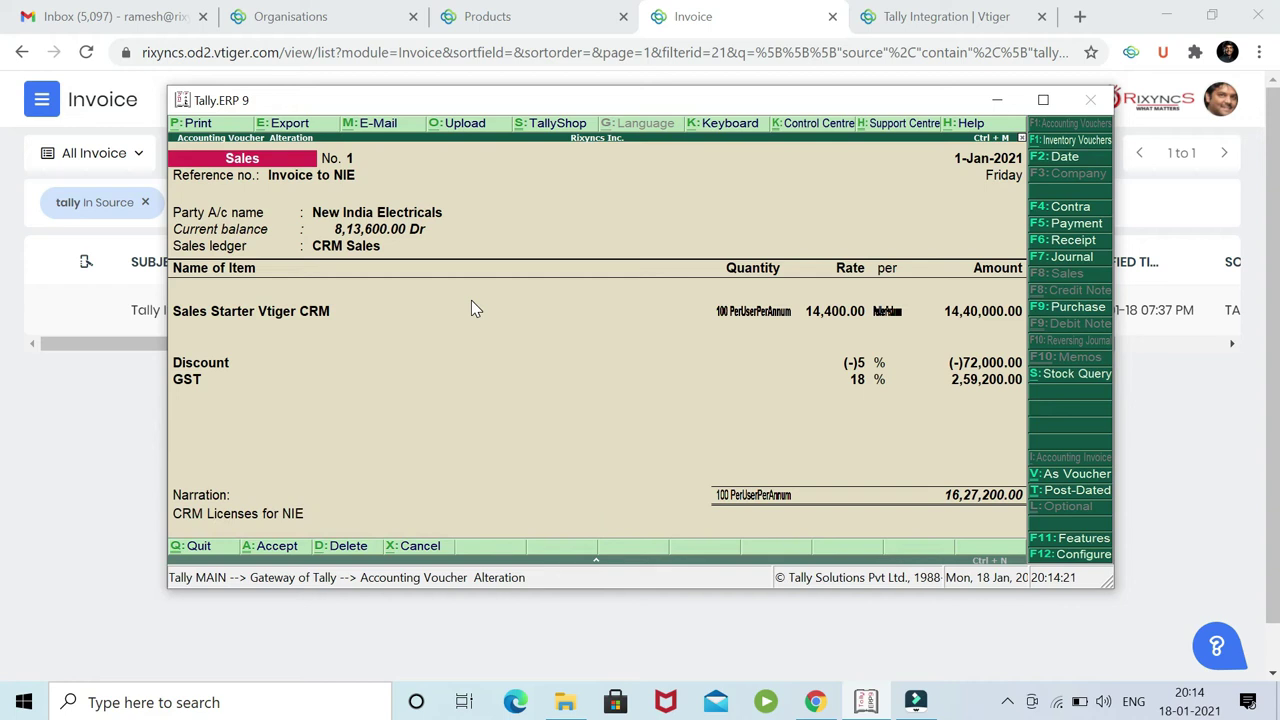
pyautogui.press('Return')
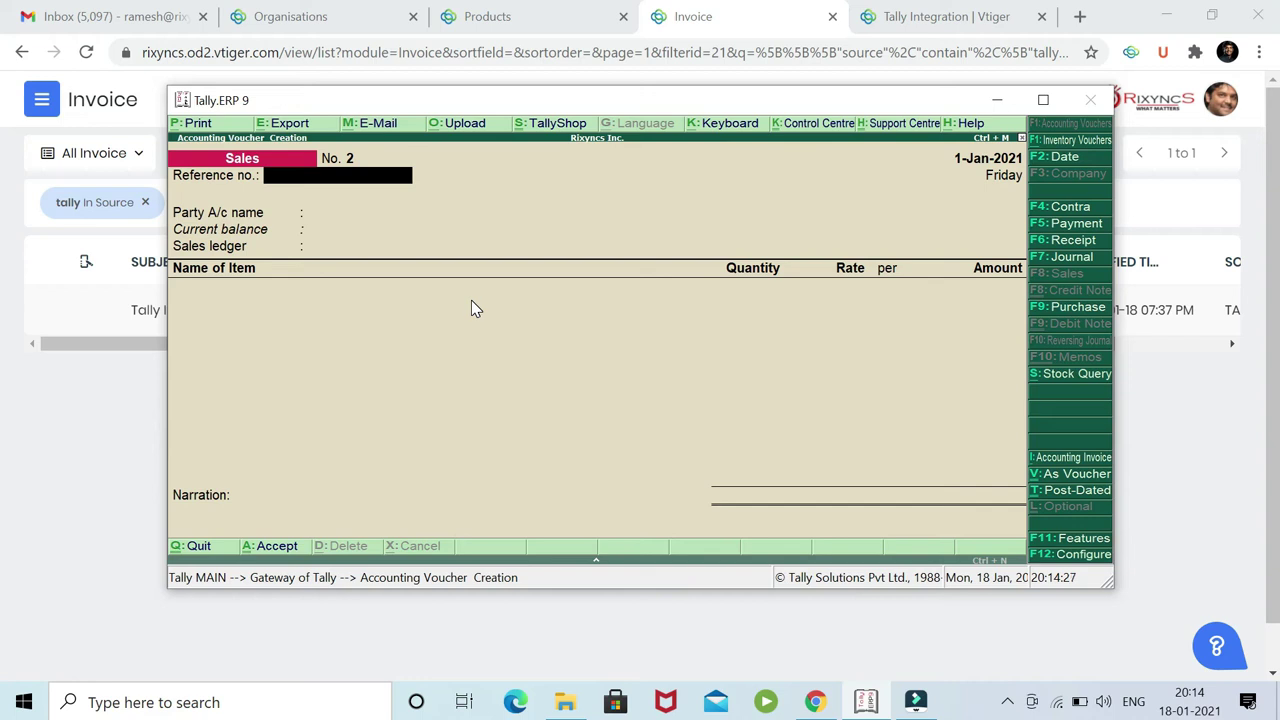
pyautogui.press('Escape')
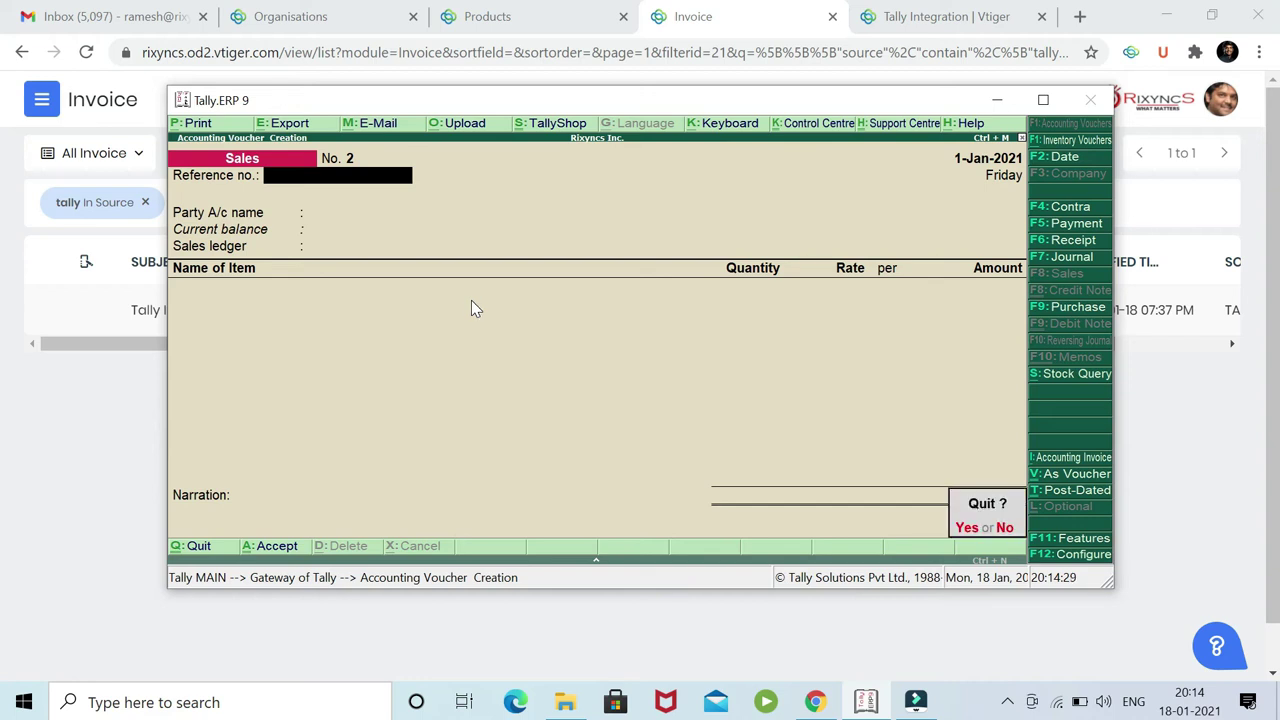
pyautogui.press('Return')
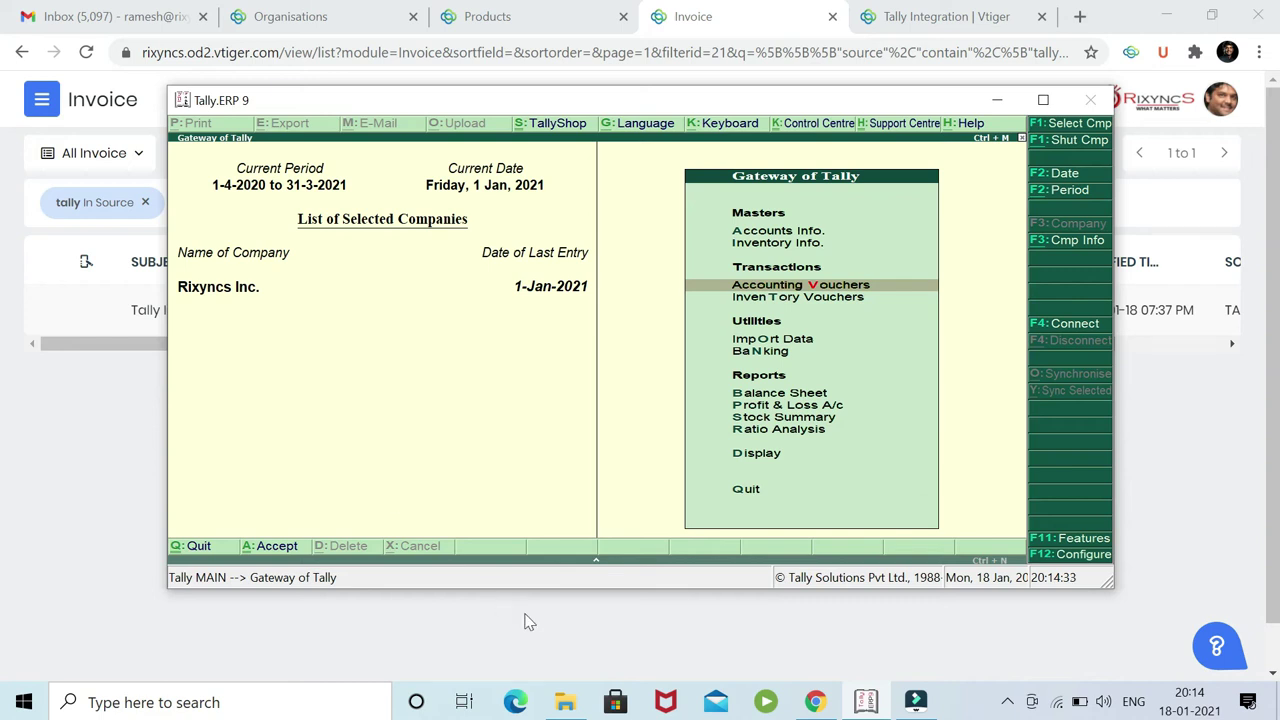
# Run start.bat in D:\VtigerTallyConnector-1.0\VtigerTallyConnector\bin to sync Tally data.
pyautogui.click(562, 706)
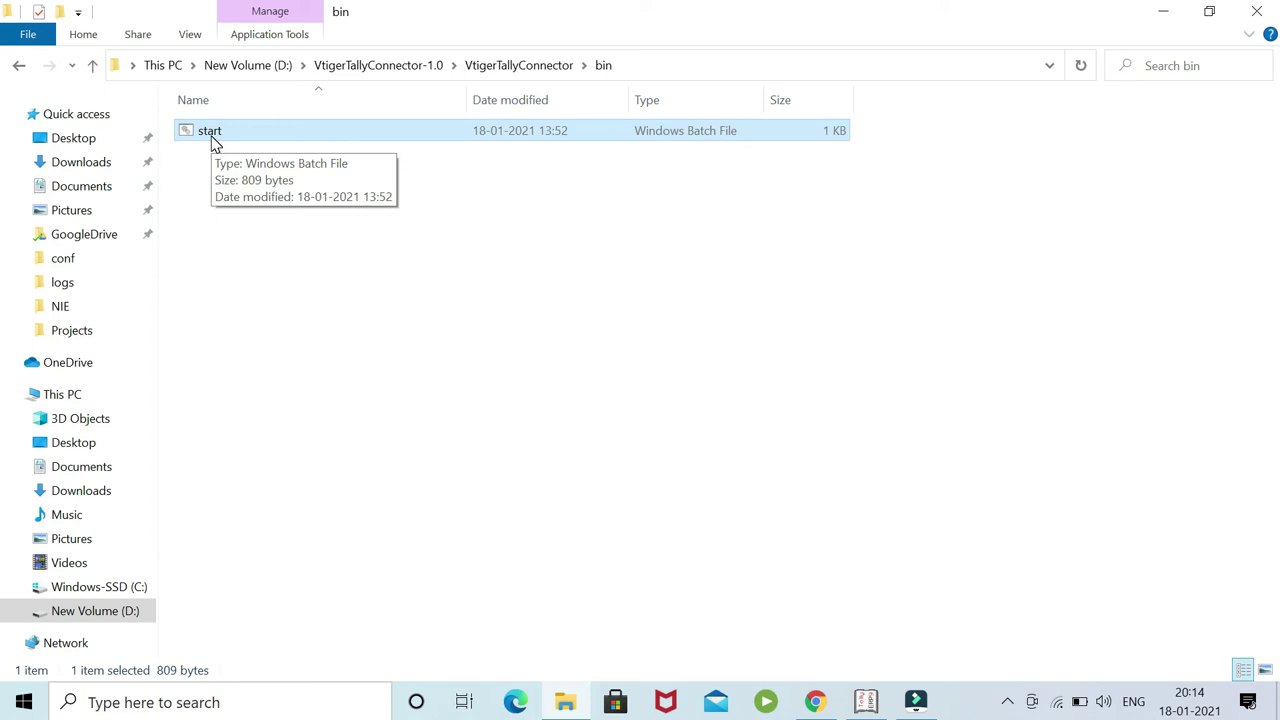
pyautogui.doubleClick(213, 140)
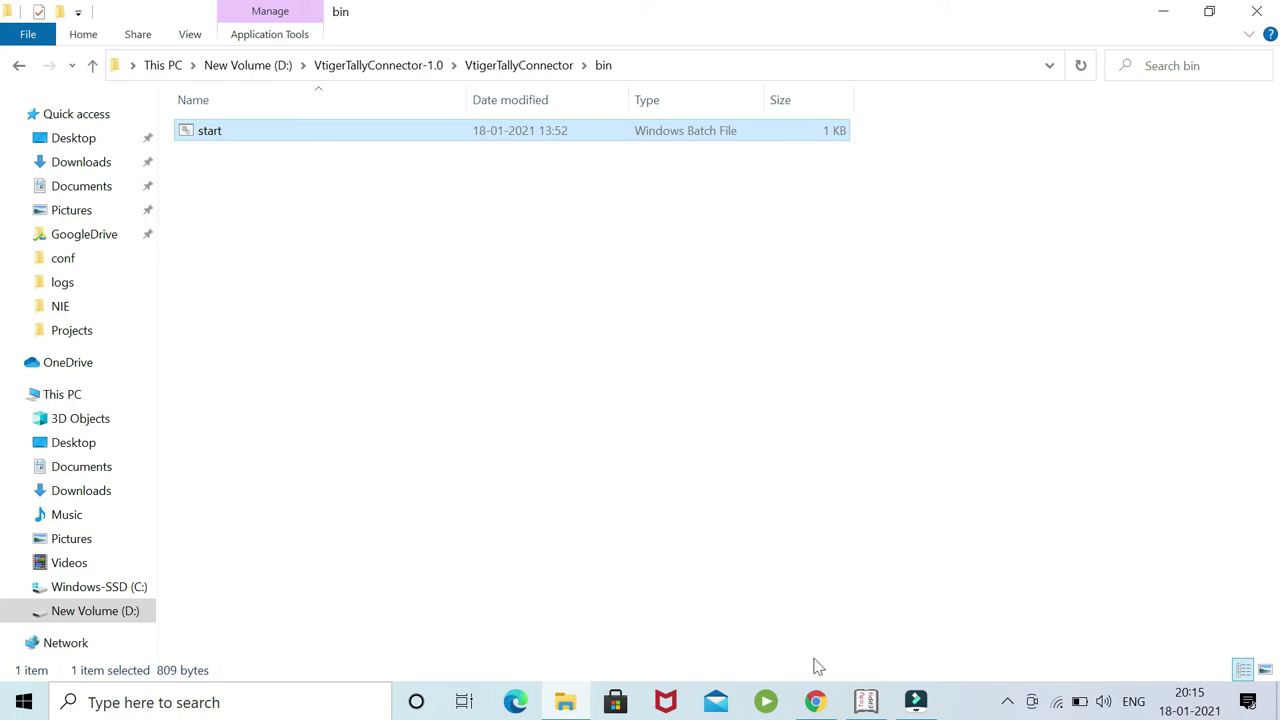
# Reload Vtiger's Organisations list to confirm Test Acme Inc now appears as Acme Inc.
pyautogui.click(815, 703)
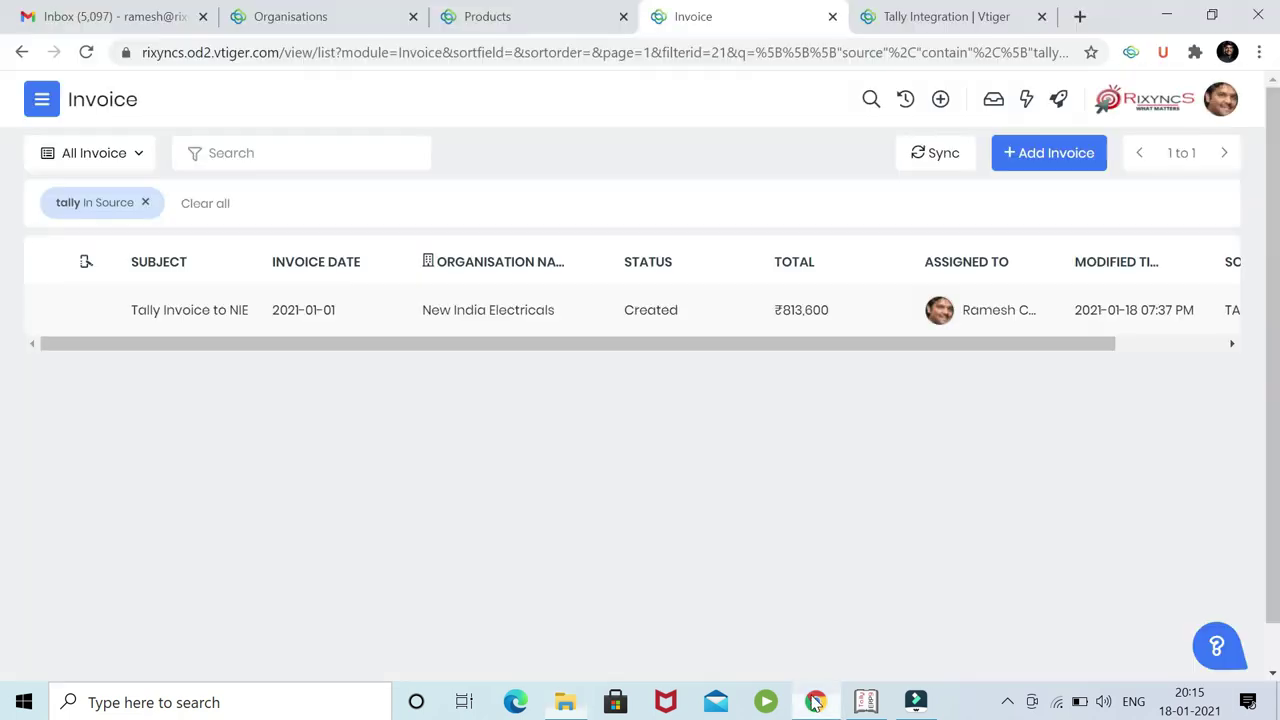
pyautogui.click(270, 18)
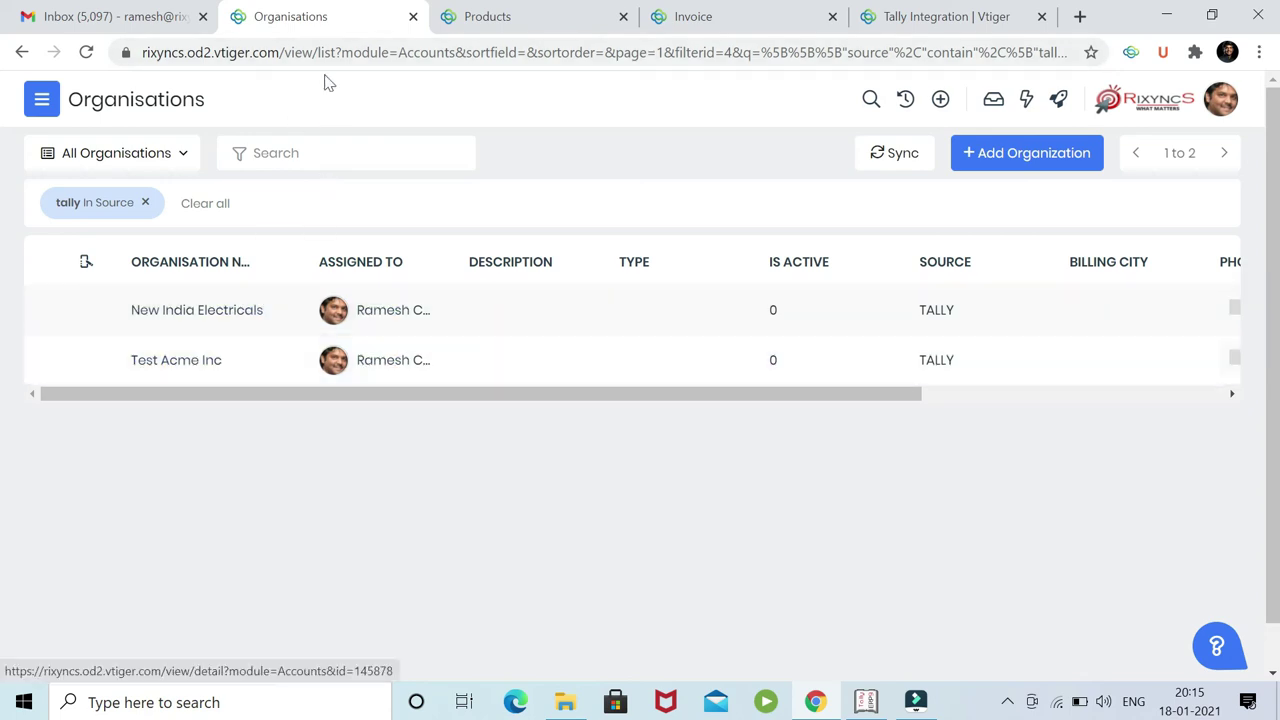
pyautogui.click(320, 52)
pyautogui.press('Return')
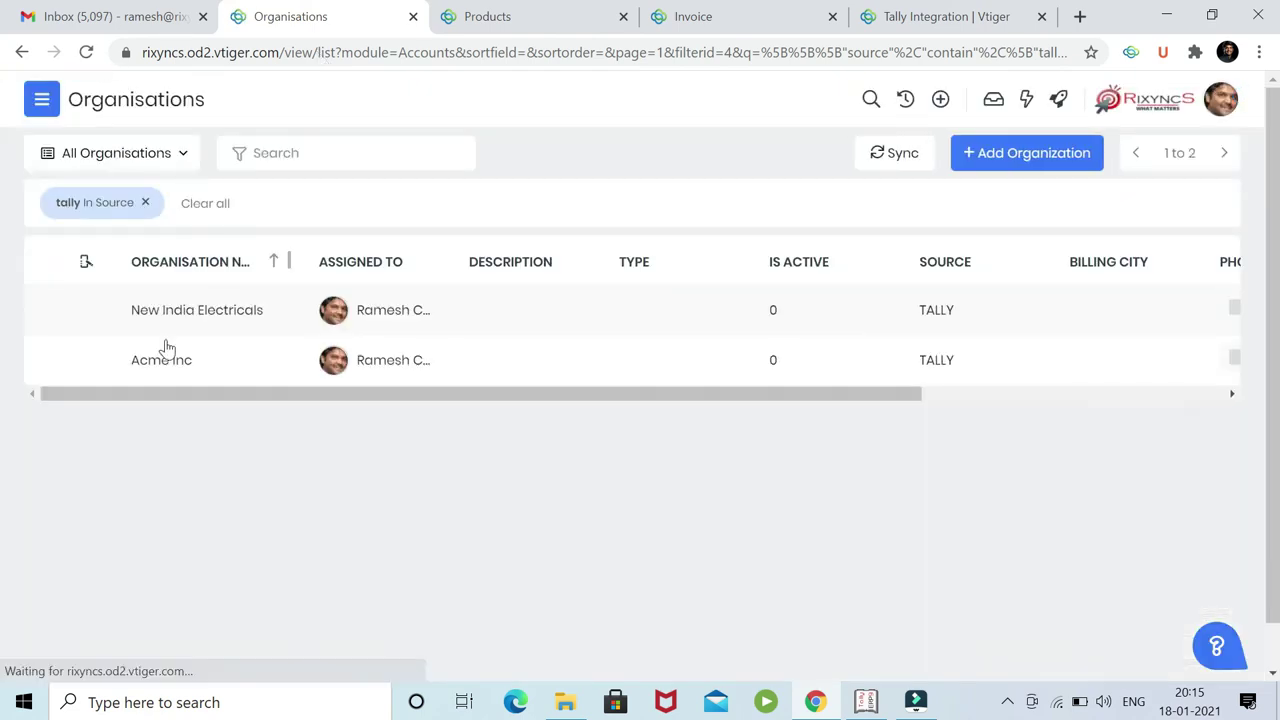
# Reload Vtiger's Products list to confirm stock of 150 for AllinOneEnterprise and 75 for Sales Starter.
pyautogui.click(515, 22)
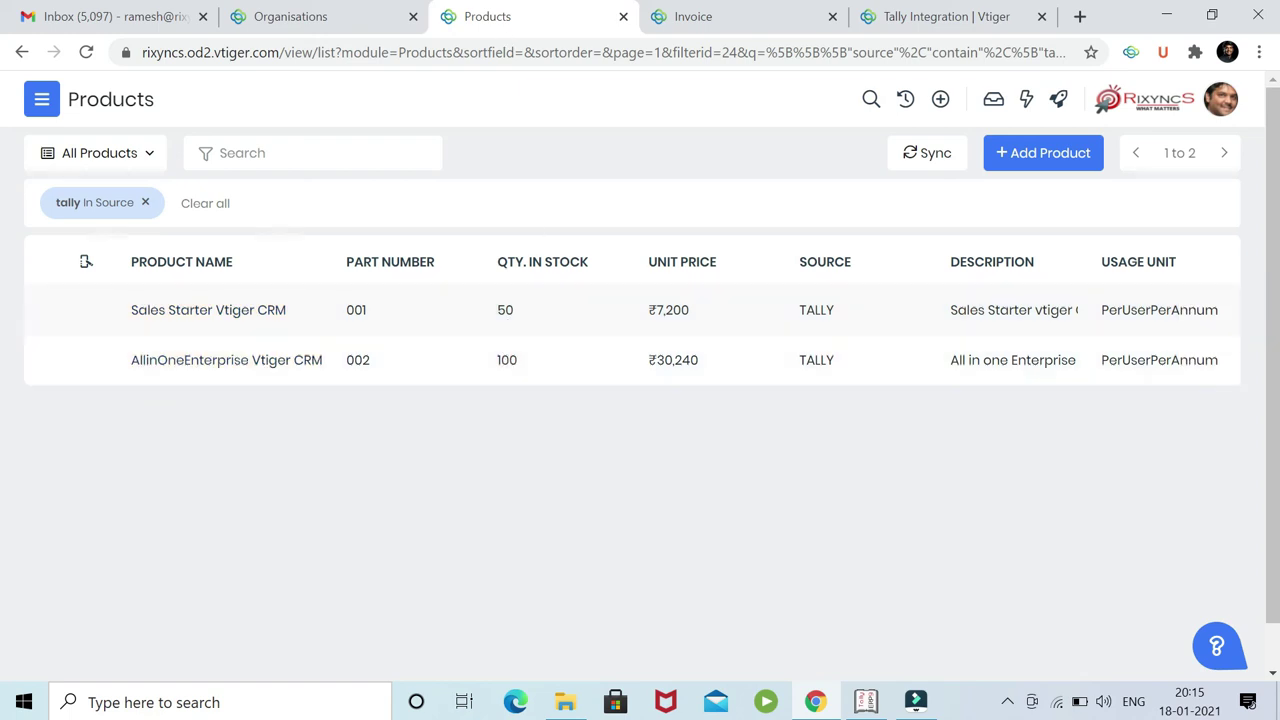
pyautogui.click(491, 52)
pyautogui.press('Return')
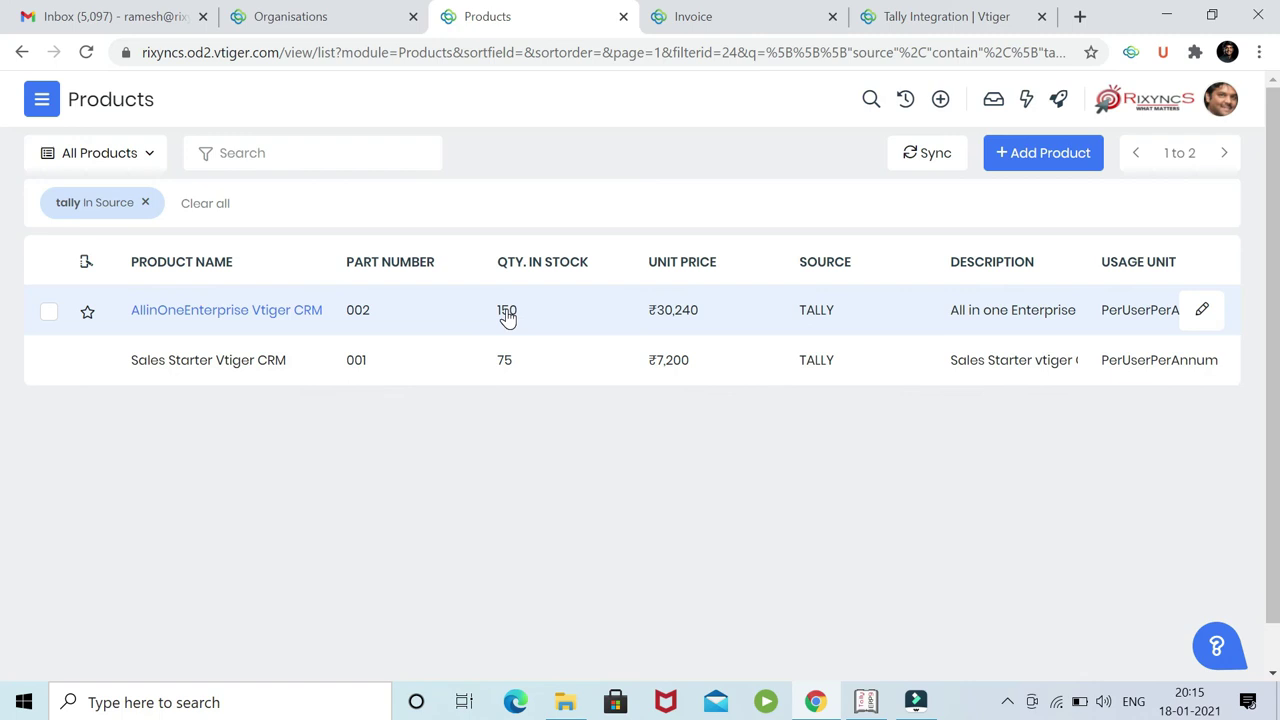
# Reload the Vtiger Invoice list to check the New India Electricals invoice total.
pyautogui.click(716, 20)
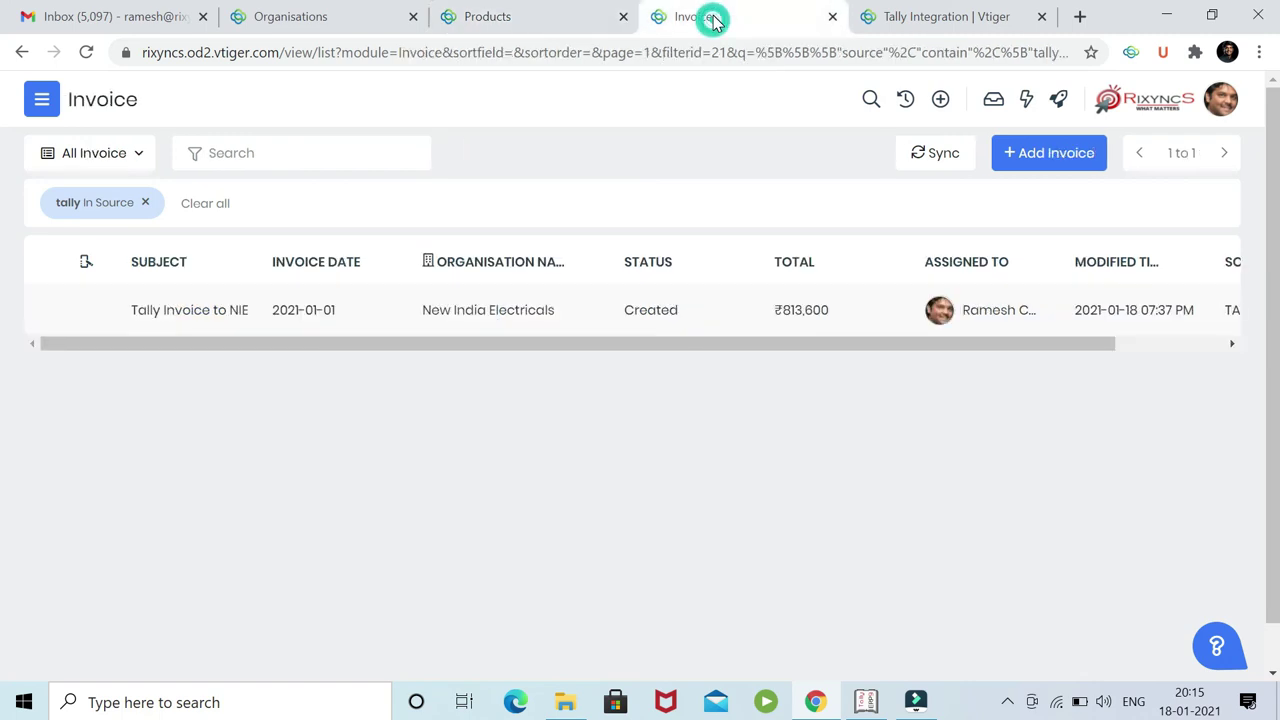
pyautogui.click(543, 57)
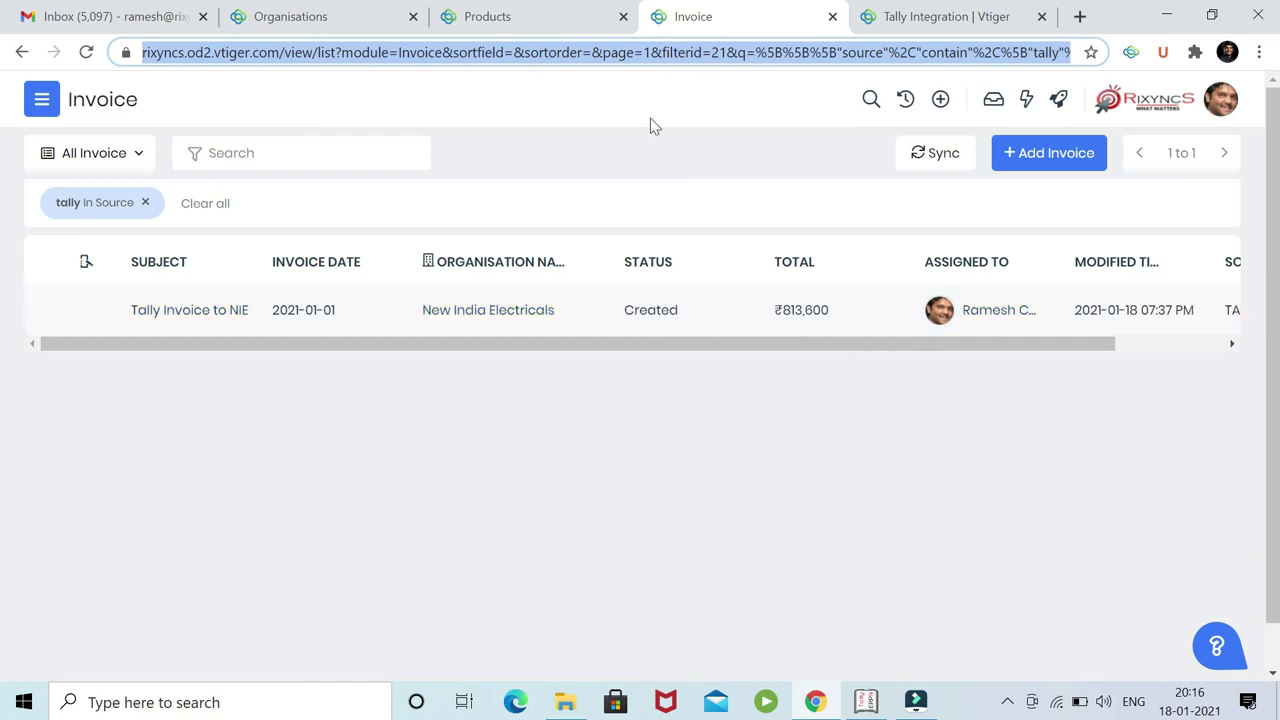
pyautogui.press('Return')
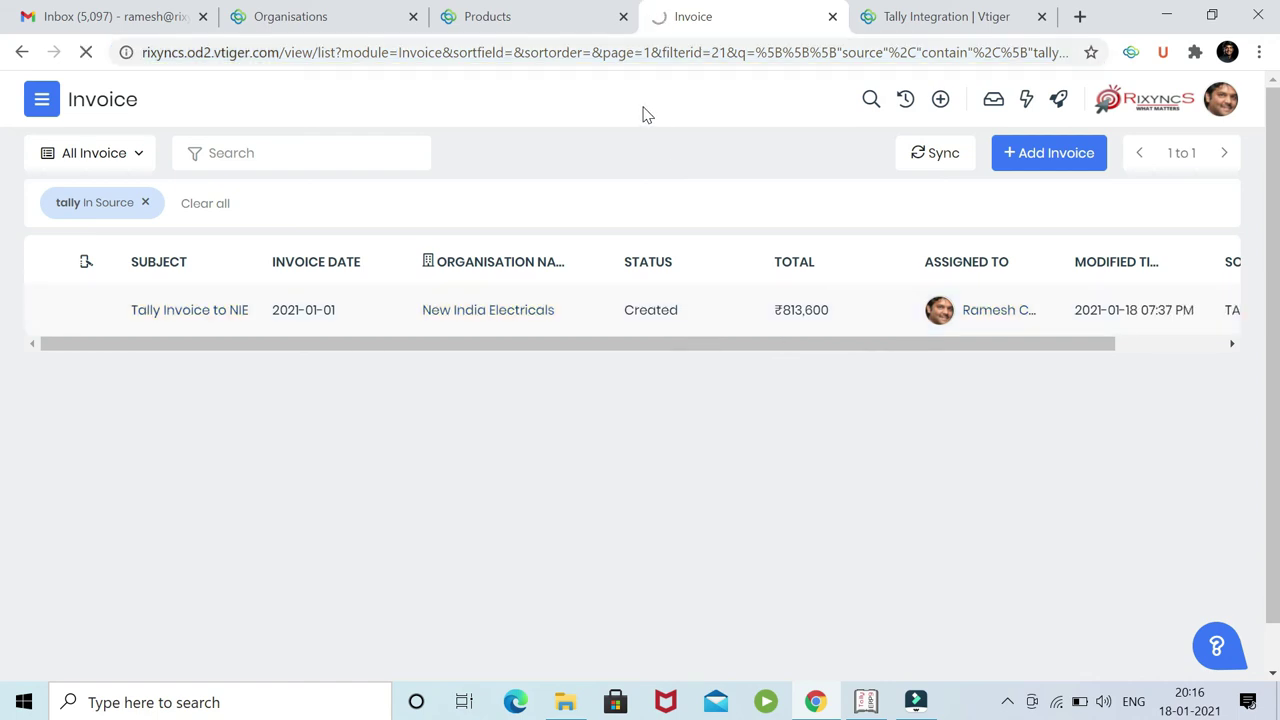